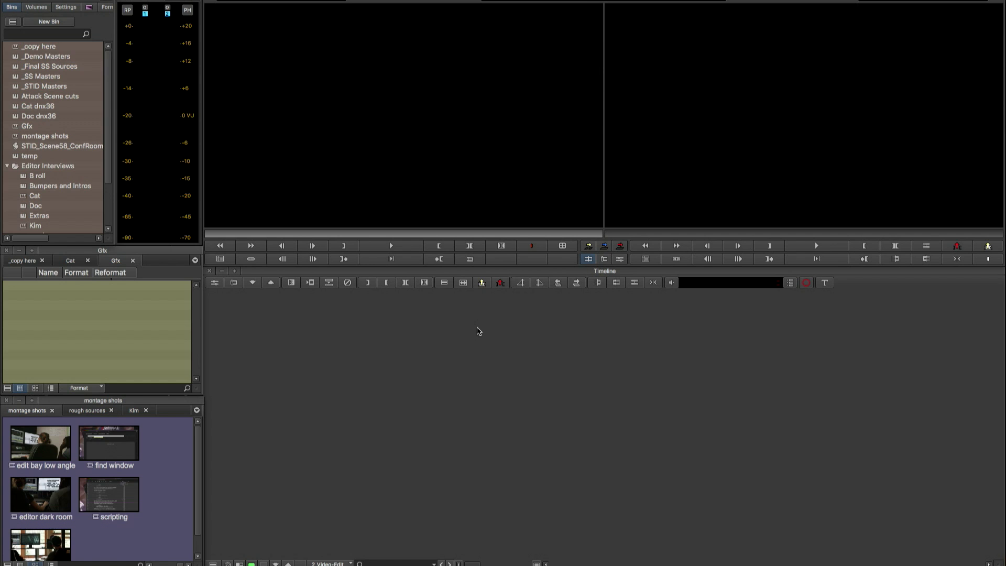
Step: Drag the five montage shots clips onto V1 as a new sequence and play it back from the start
left_click(5, 426)
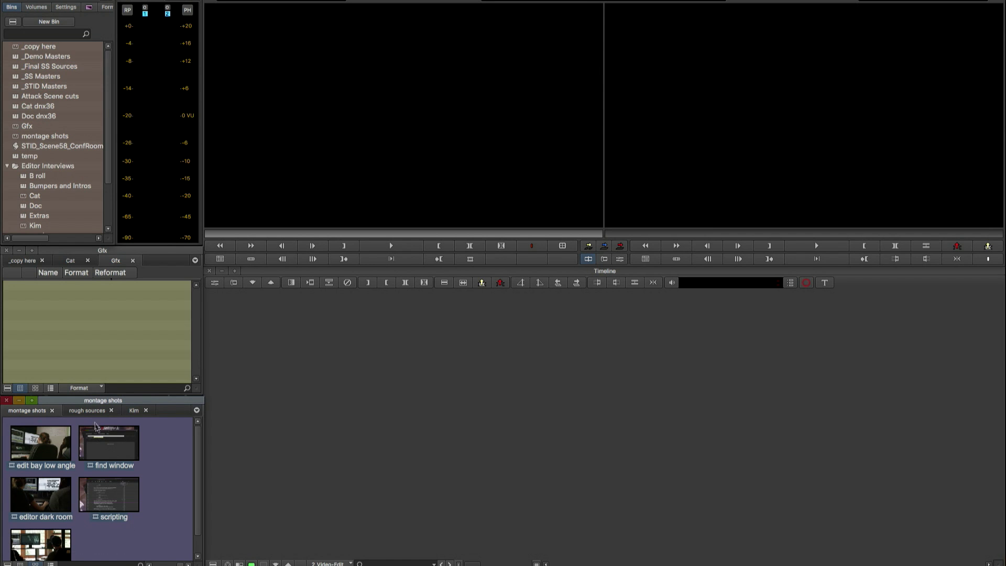
left_click_drag(106, 445, 424, 399)
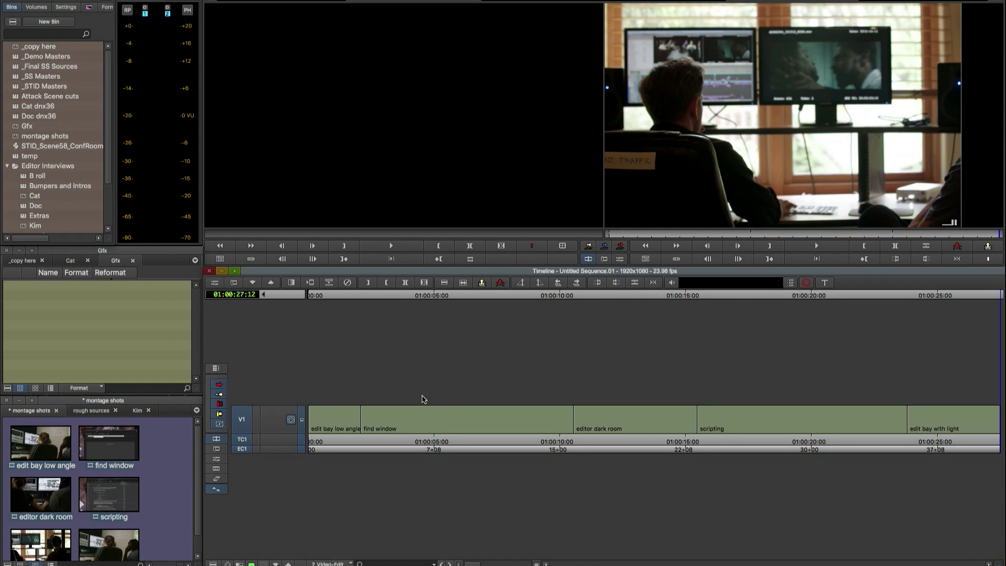
key("Home")
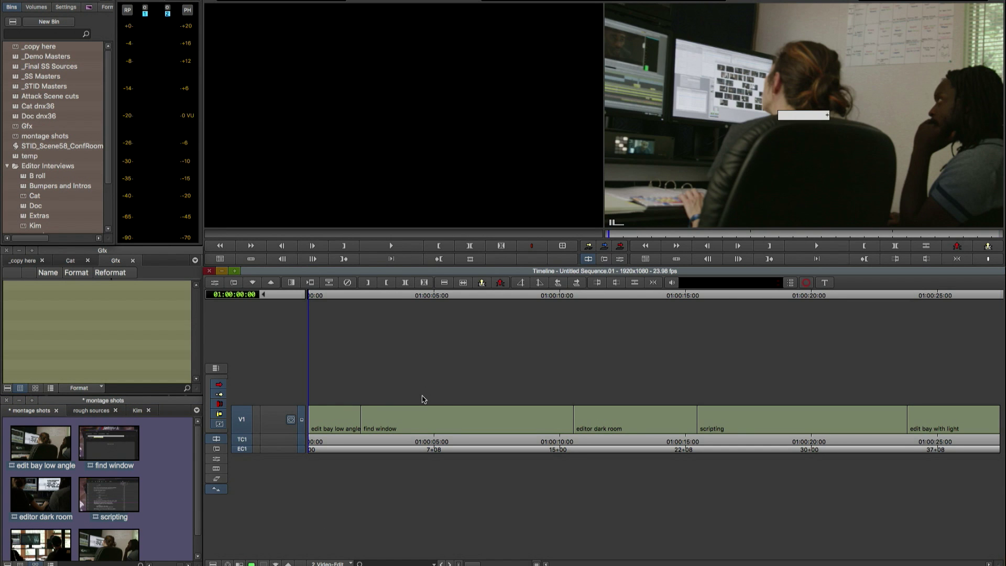
key("space")
key("ctrl+bracketright")
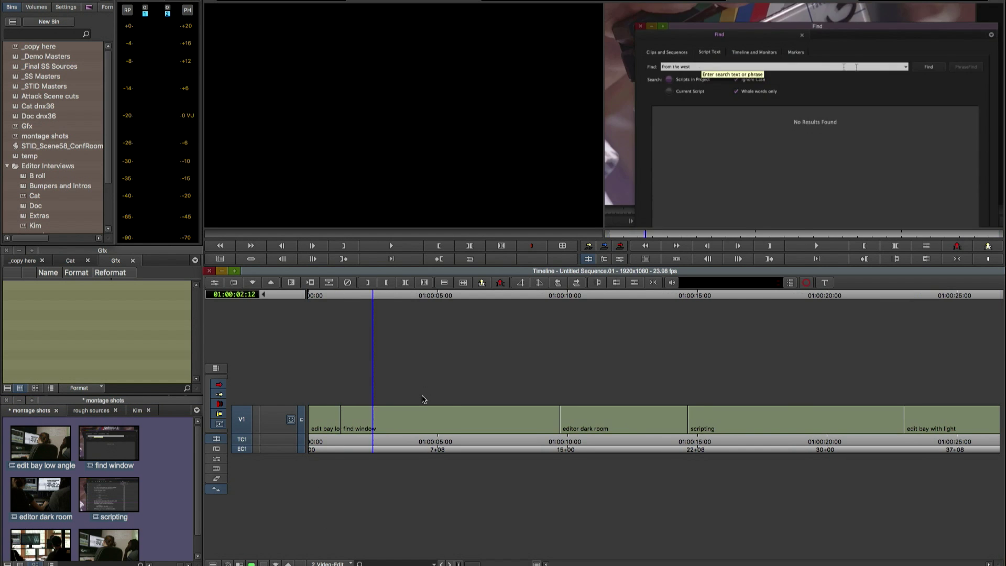
key("ctrl+bracketright")
key("ctrl+bracketright")
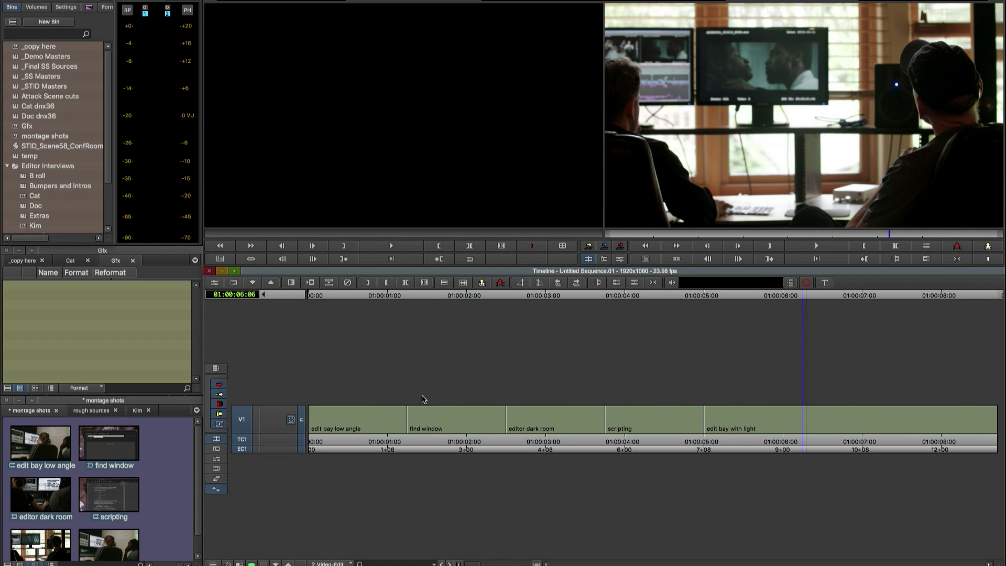
key("Home")
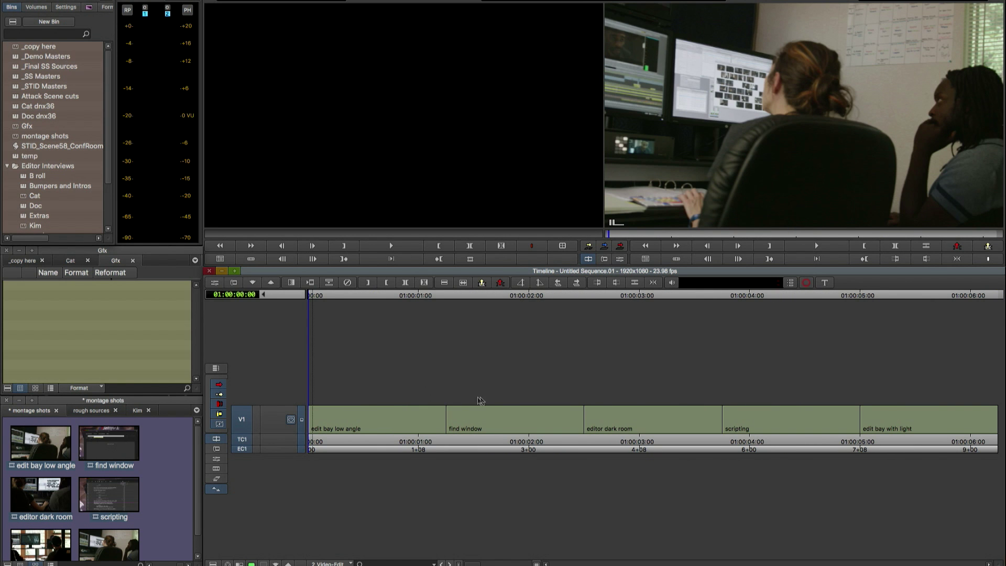
left_click_drag(313, 297, 305, 316)
Step: Rename the new sequence to montage
scroll(198, 476, "down", 2)
left_click_drag(114, 549, 128, 544)
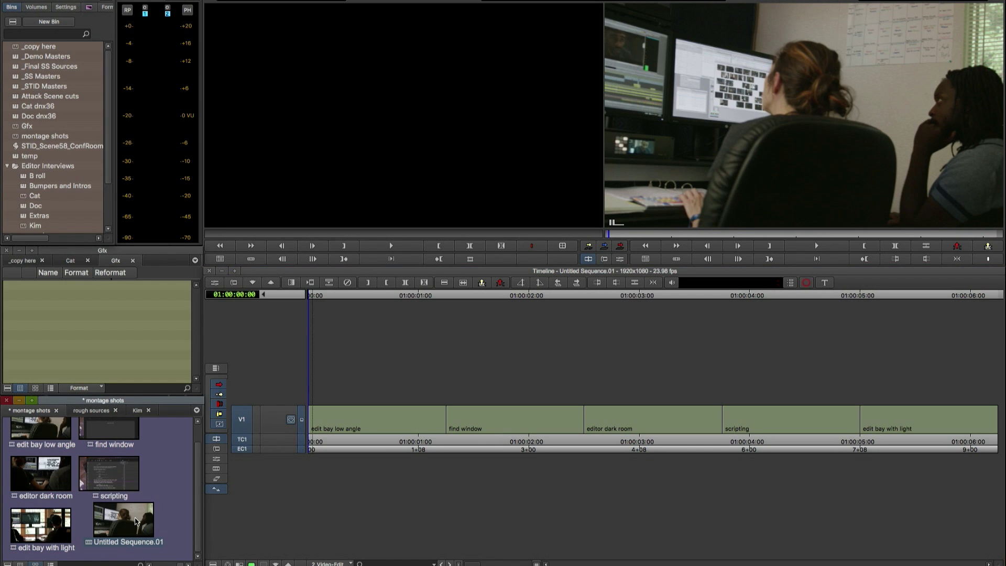
left_click(128, 543)
type("mo")
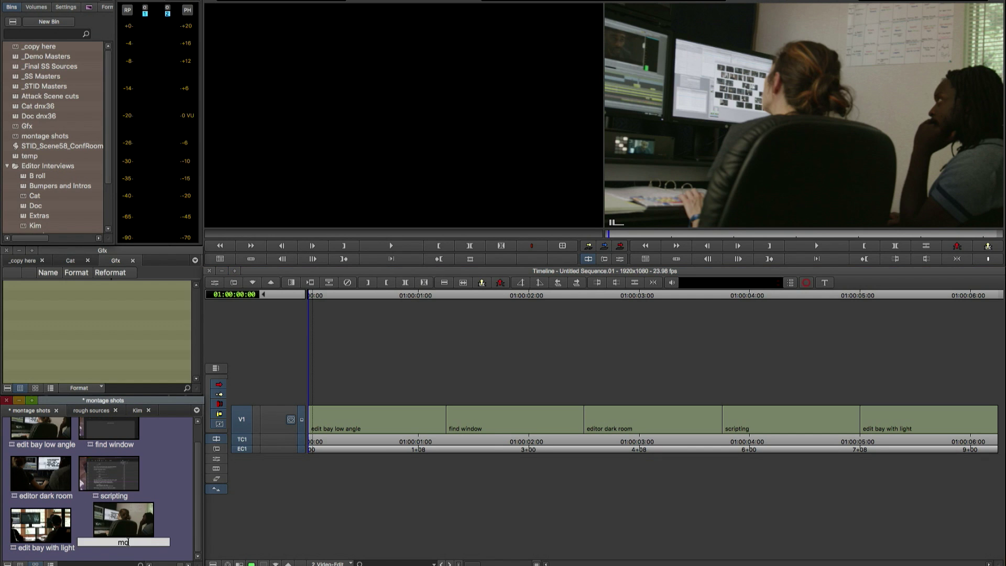
type("ntage")
key("Return")
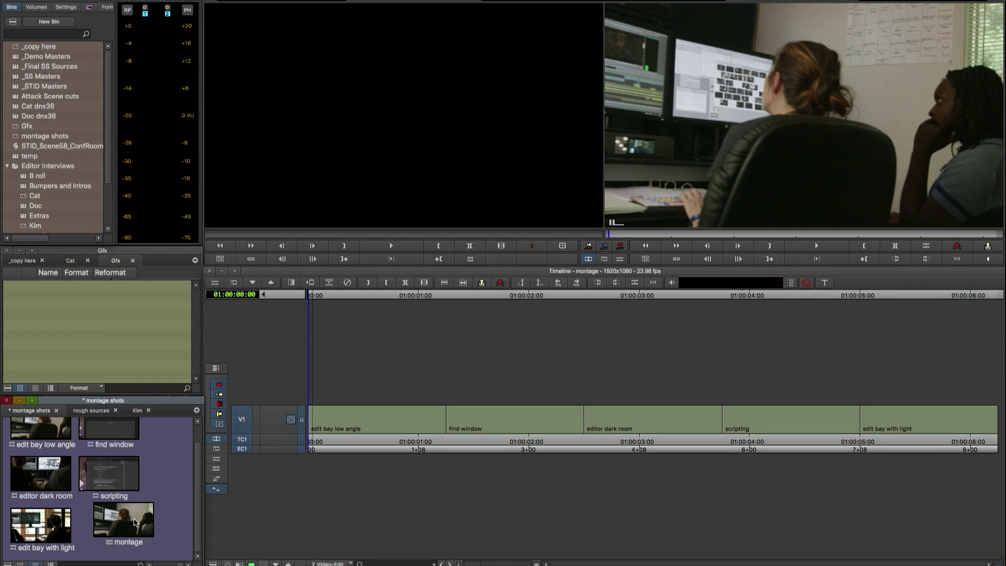
Step: Export the sequence as montage.aaf to the 'to AE' folder with AAF format and Link to Media
right_click(134, 522)
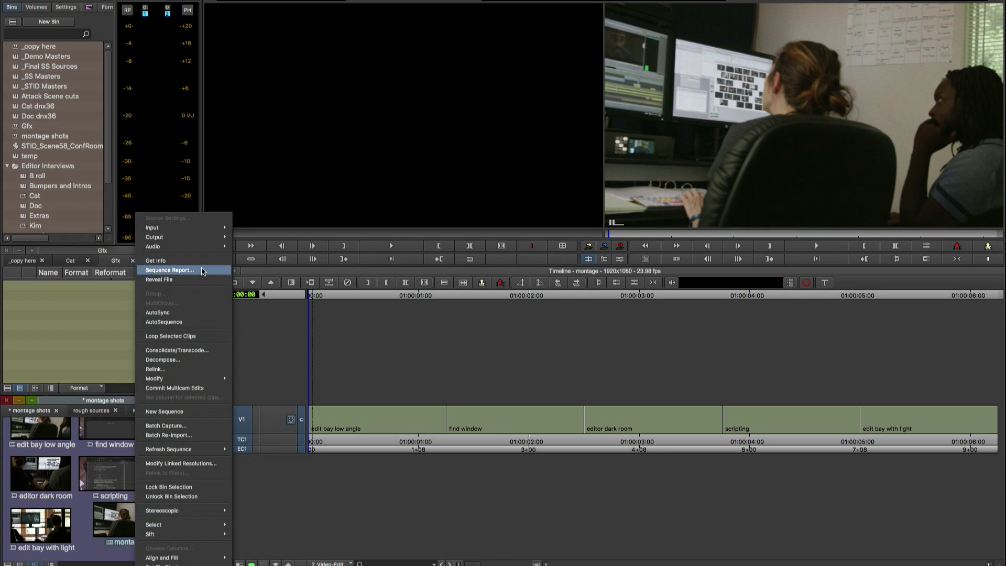
mouse_move(203, 238)
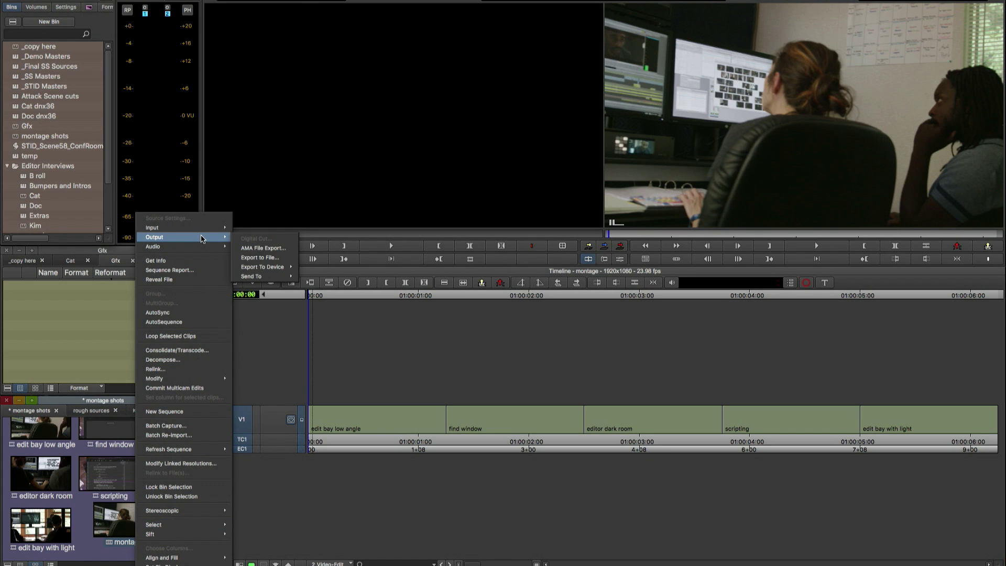
left_click(279, 257)
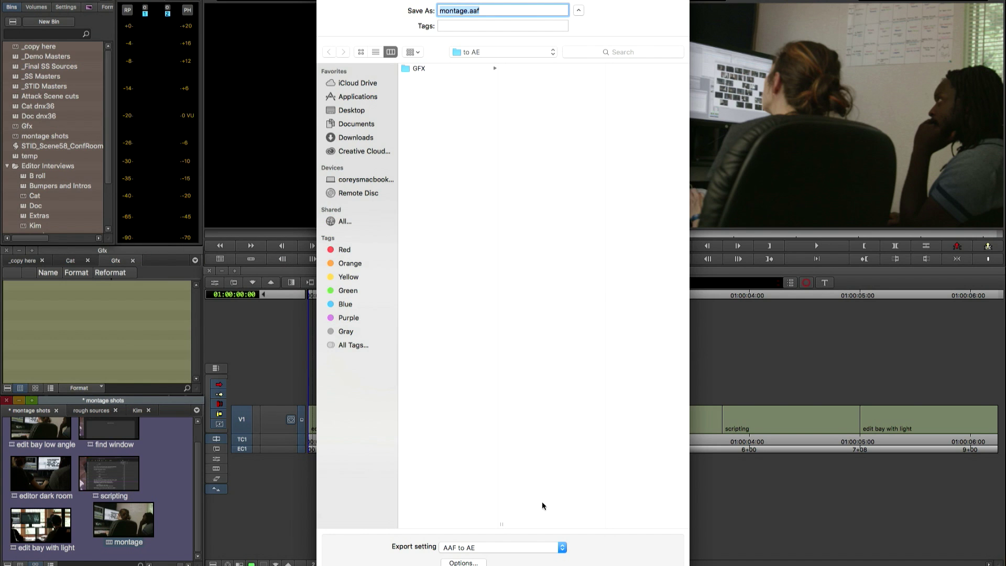
left_click(462, 563)
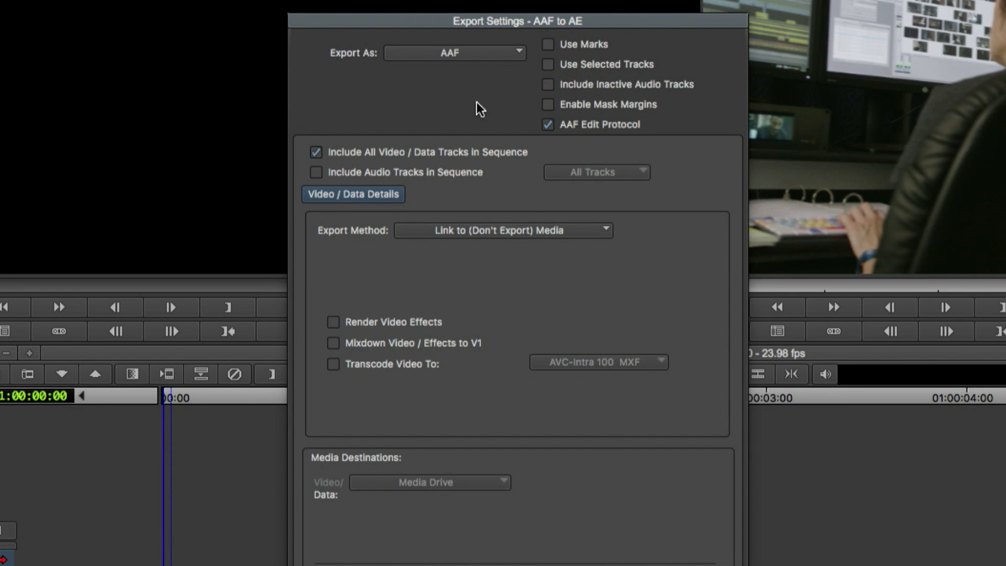
left_click(479, 108)
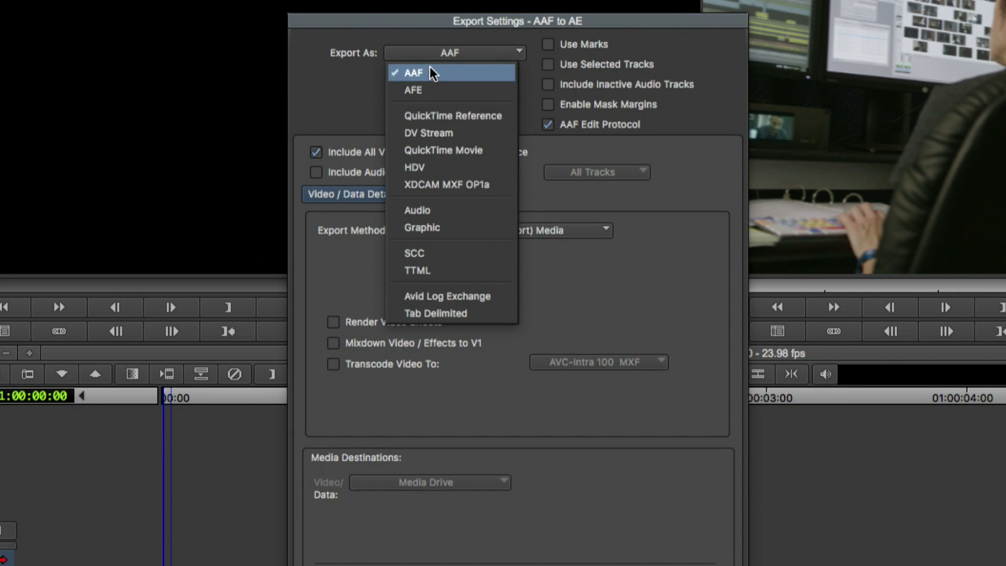
left_click(466, 56)
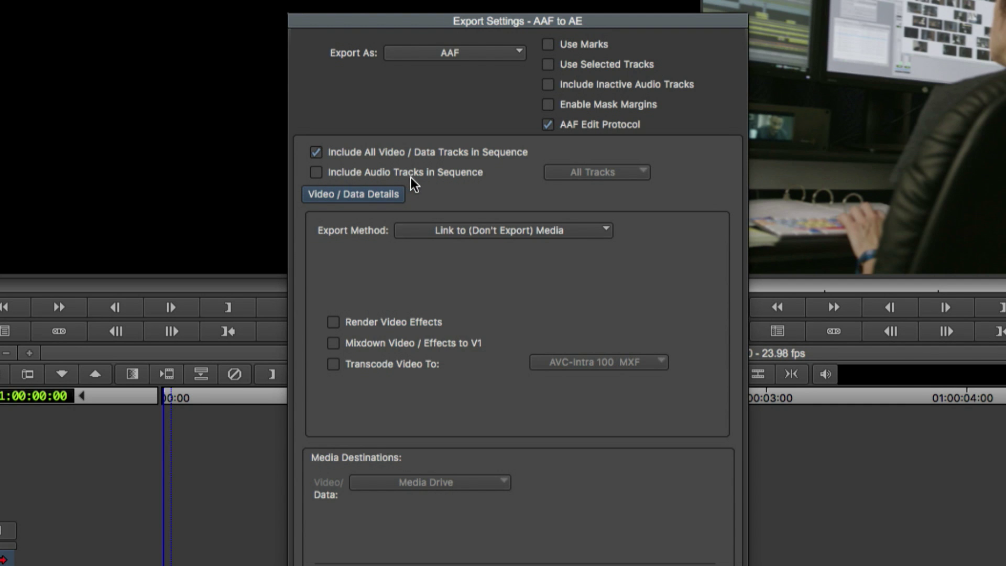
left_click(580, 230)
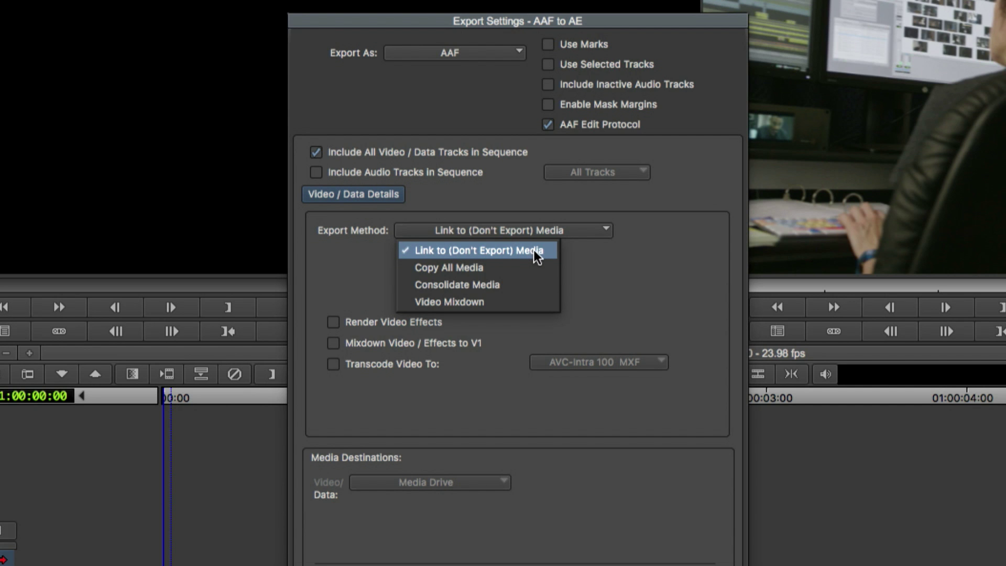
left_click(535, 219)
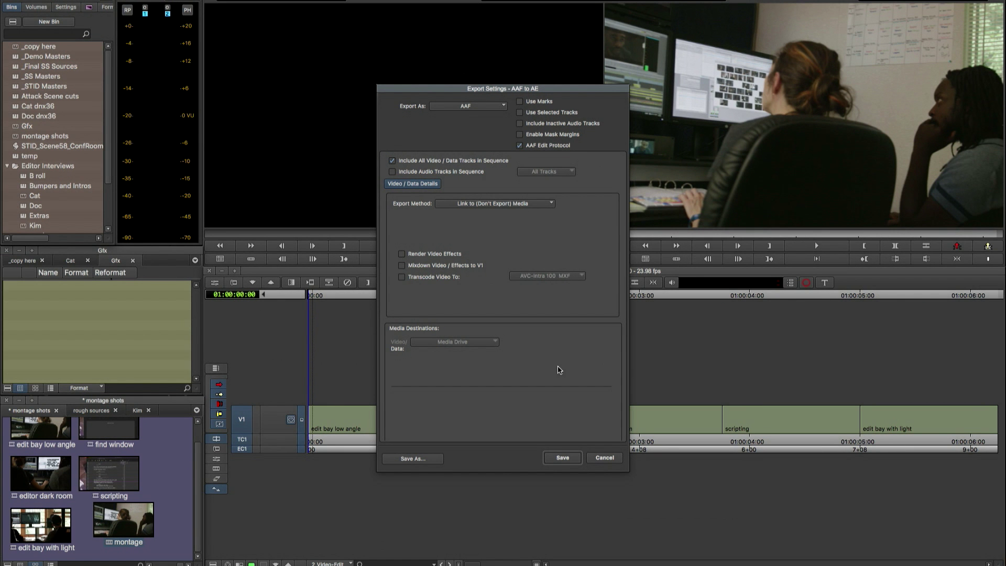
left_click(563, 458)
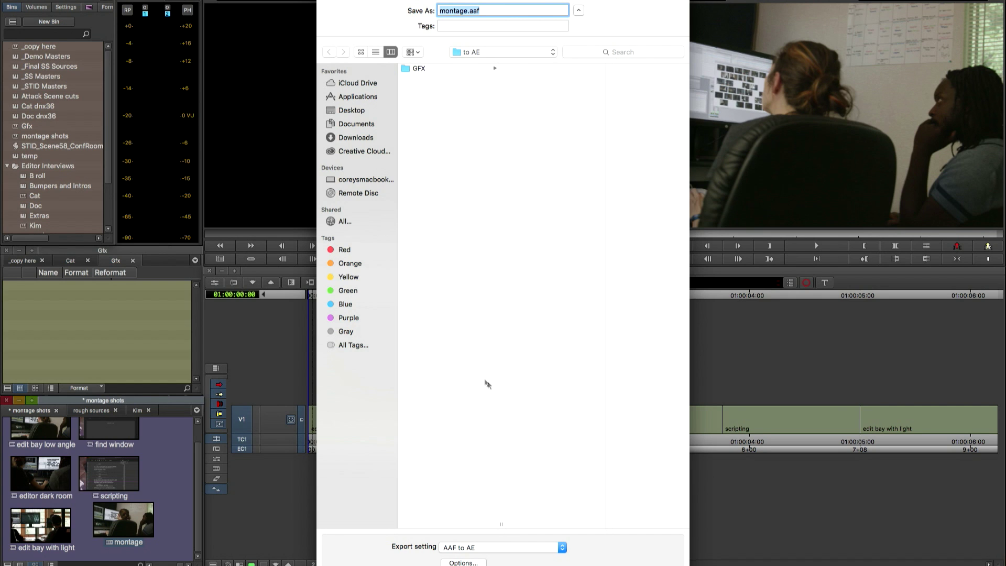
key("Return")
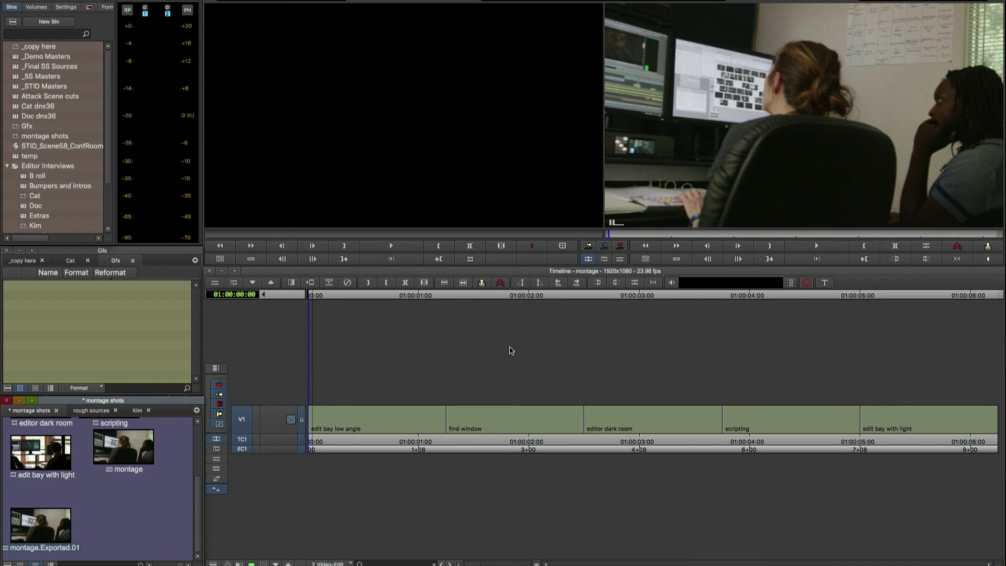
key("super+Tab")
key("super+Tab")
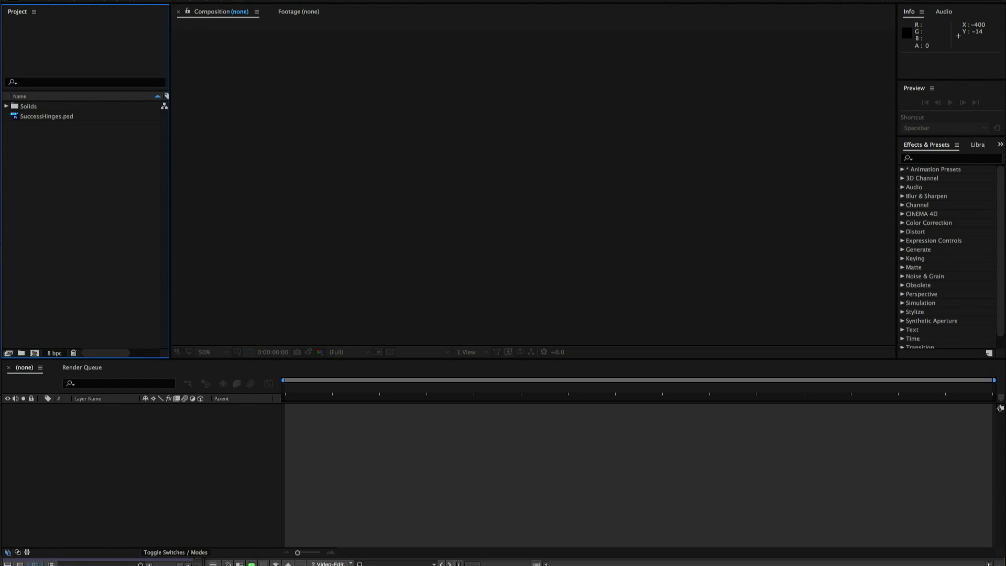
Step: Import montage.aaf via Pro Import After Effects, adding the montage folder and montage.Exported.01
left_click(105, 1)
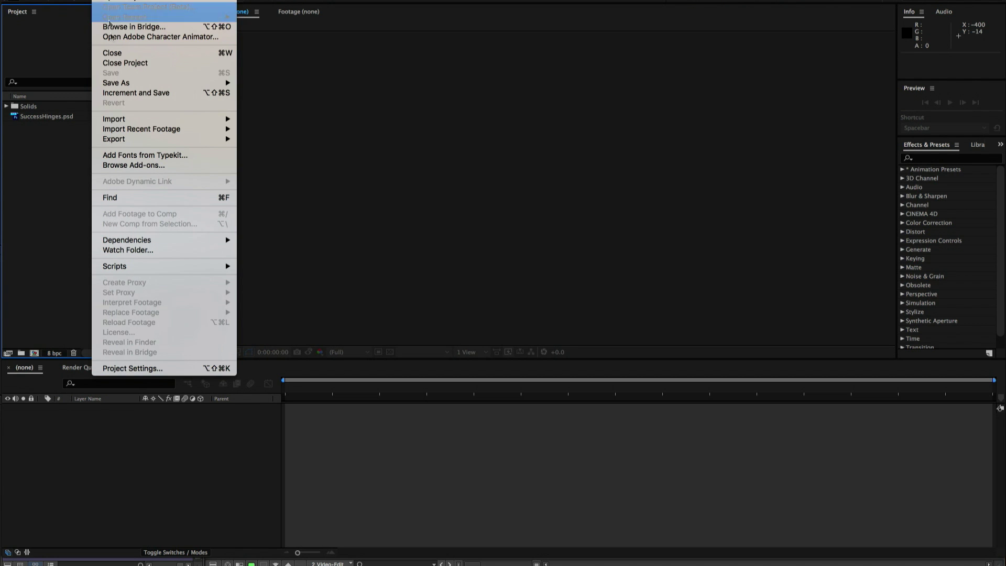
mouse_move(123, 121)
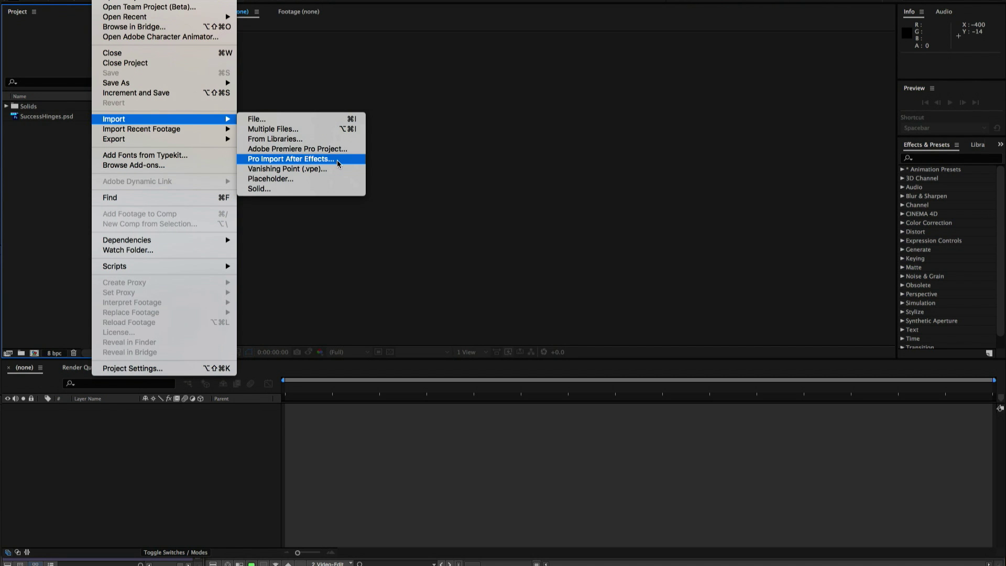
left_click(315, 163)
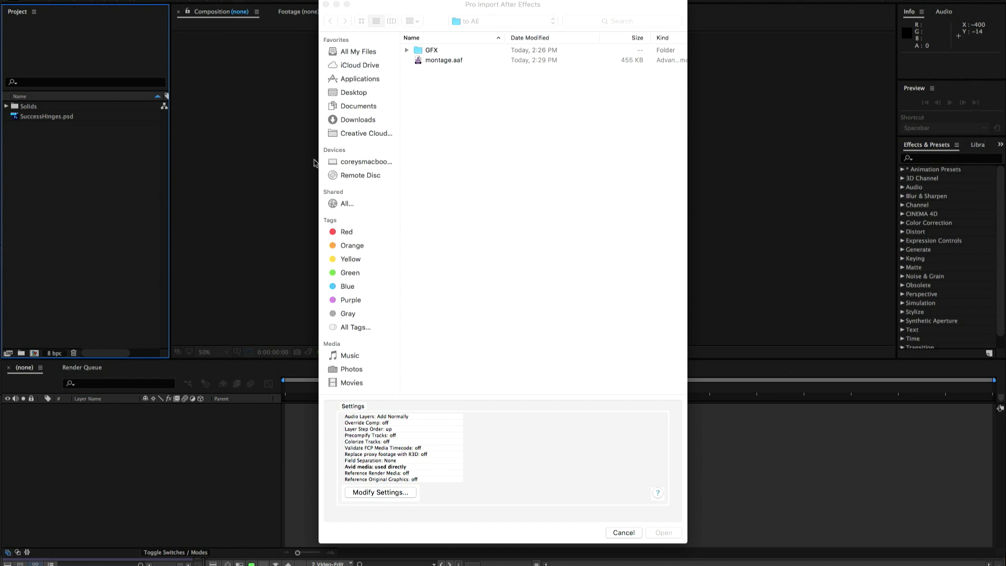
left_click(434, 61)
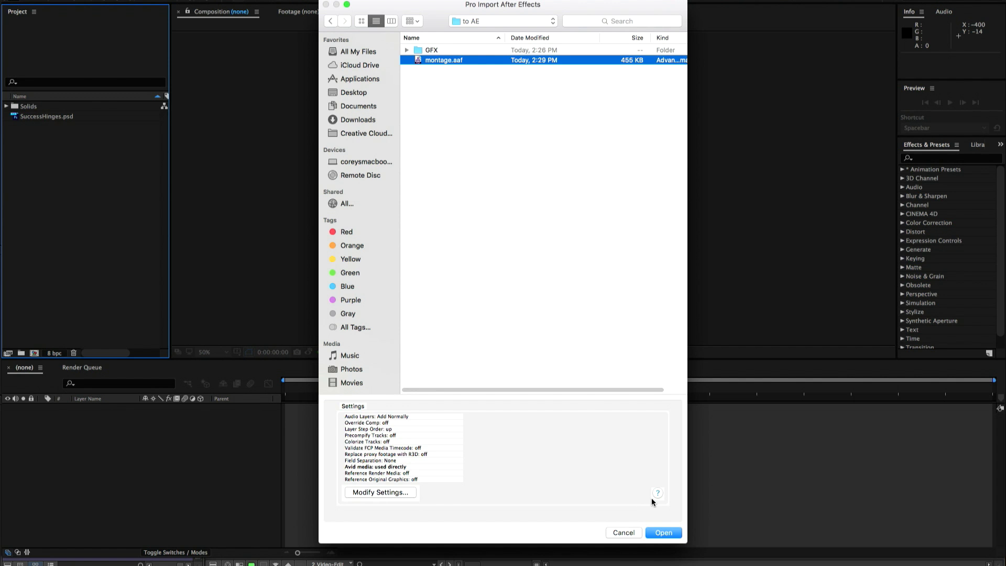
left_click(671, 534)
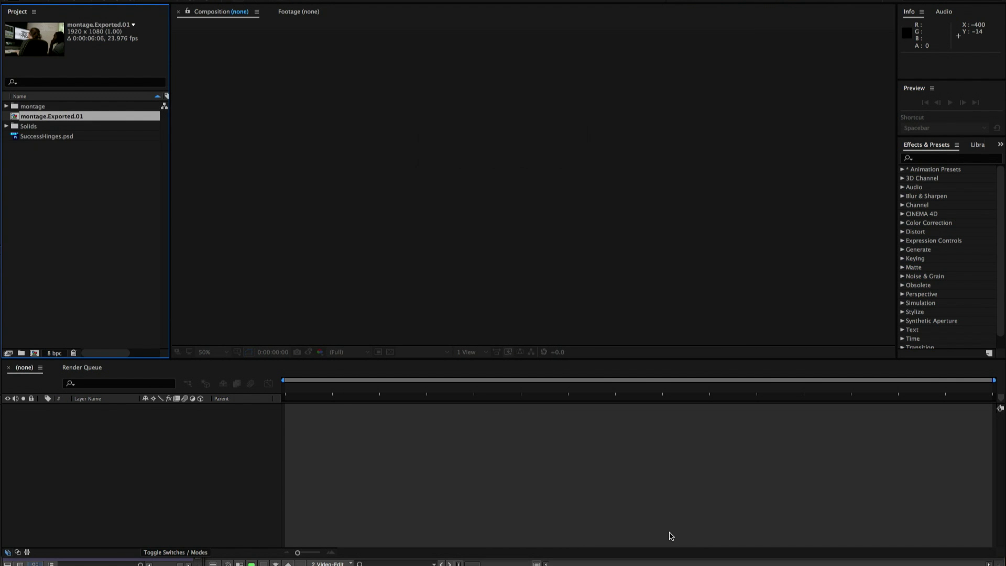
Step: Open montage.Exported.01, preview its five clip layers, and return the playhead to 0:00
double_click(14, 119)
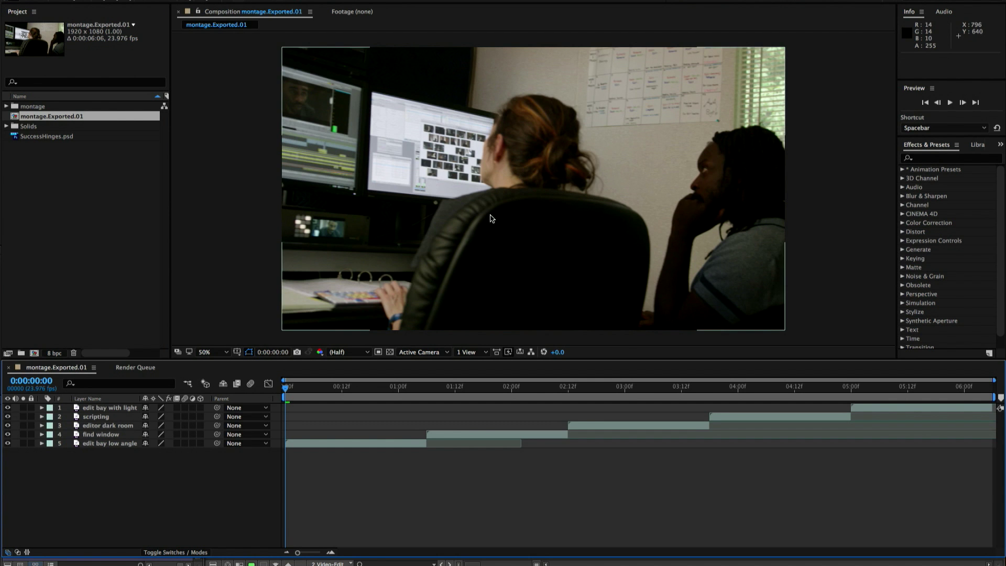
key("space")
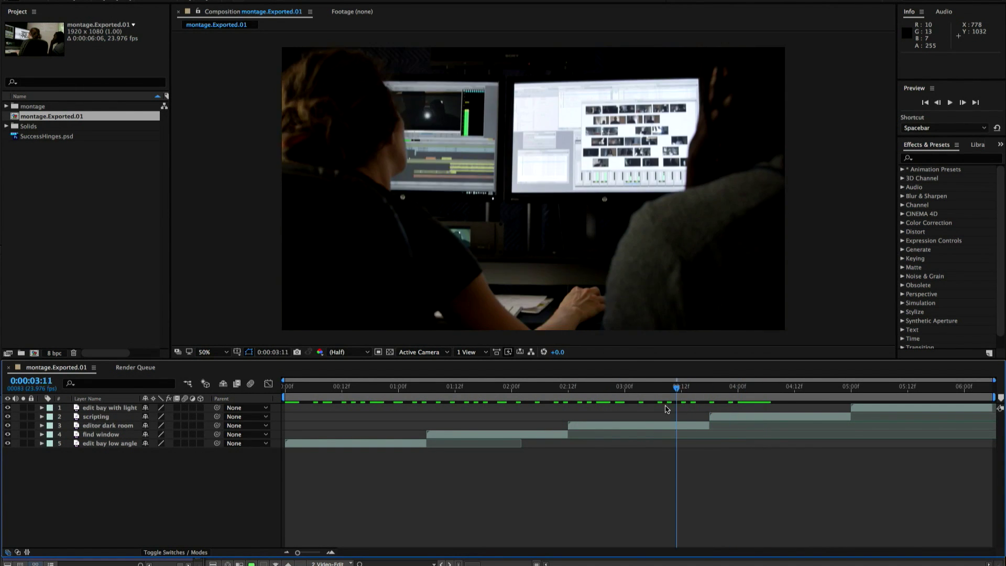
left_click_drag(665, 387, 272, 402)
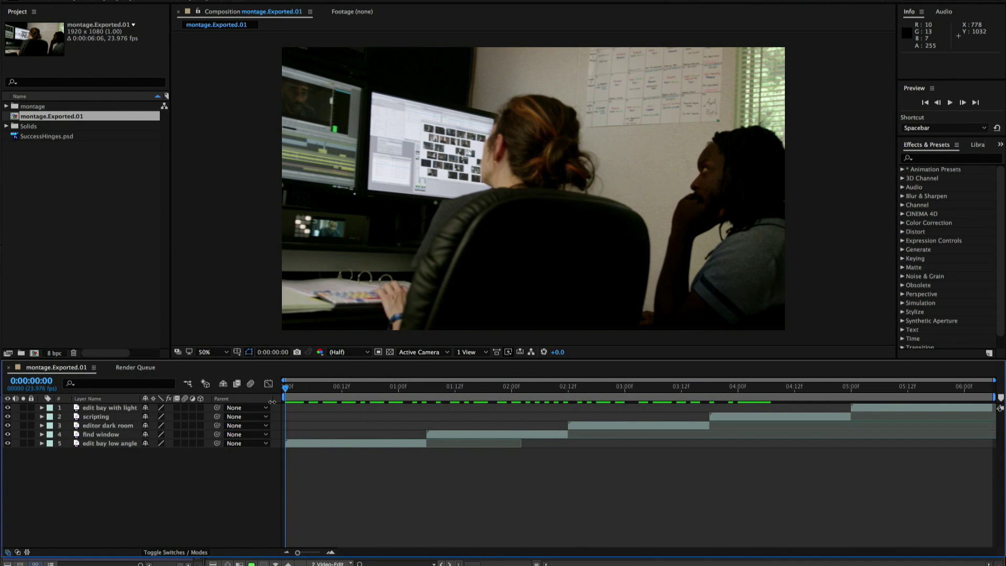
key("super+Tab")
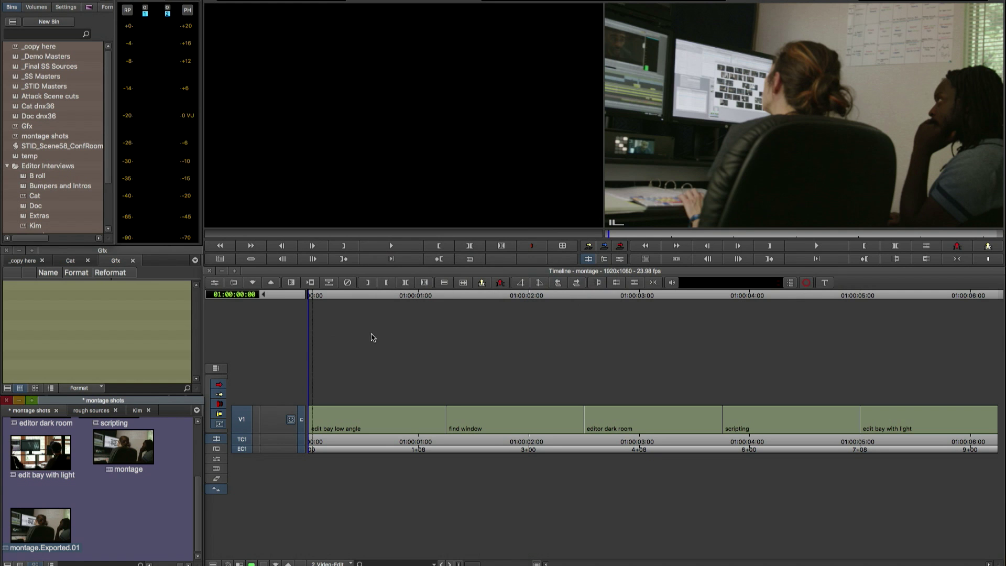
Step: Scrub through the montage sequence in the Media Composer Timeline
left_click(314, 297)
left_click_drag(315, 297, 293, 318)
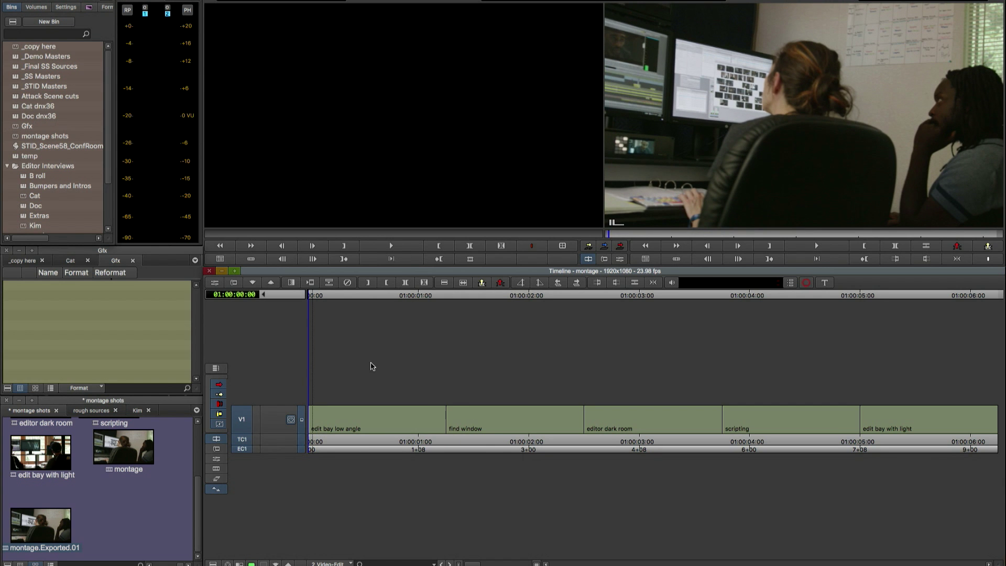
key("super+Tab")
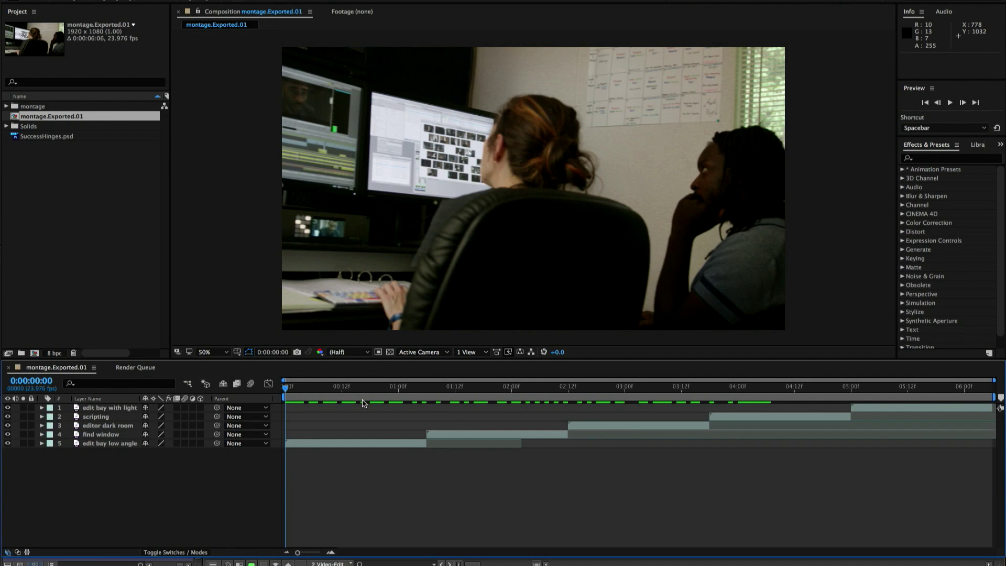
Step: Drag SuccessHinges.psd into the Composition viewer as the top layer and scrub to check it
left_click(40, 137)
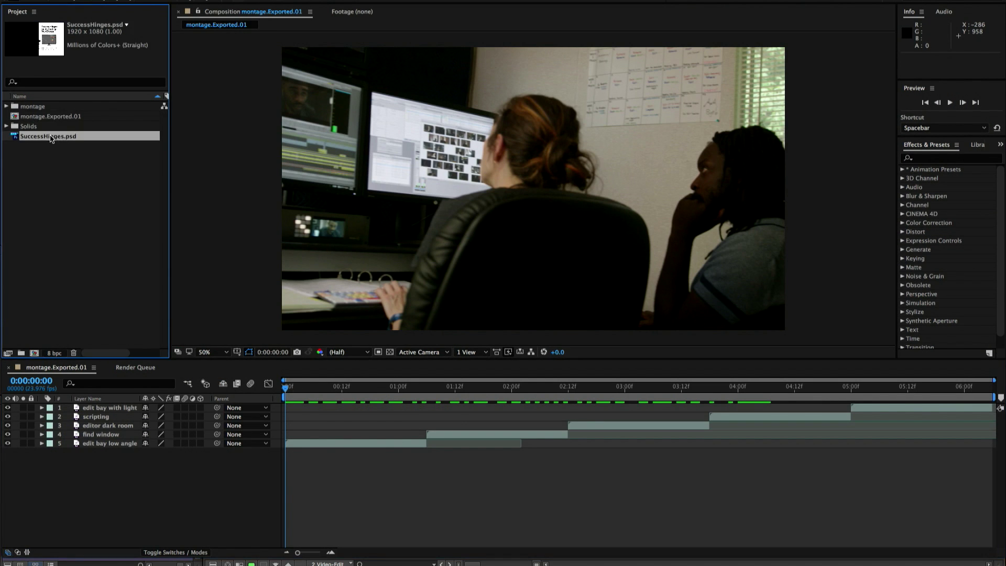
left_click_drag(39, 136, 541, 190)
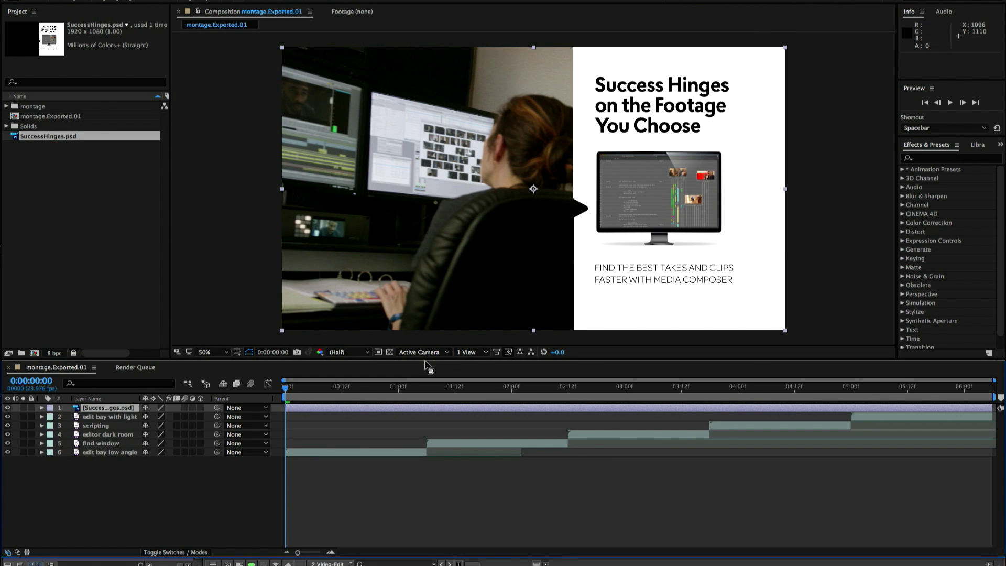
mouse_move(287, 389)
left_mouse_down()
mouse_move(591, 388)
mouse_move(281, 396)
left_mouse_up()
Step: Add montage.Exported.01 to the Render Queue with the DNxHD 8bit output module
left_click(152, 0)
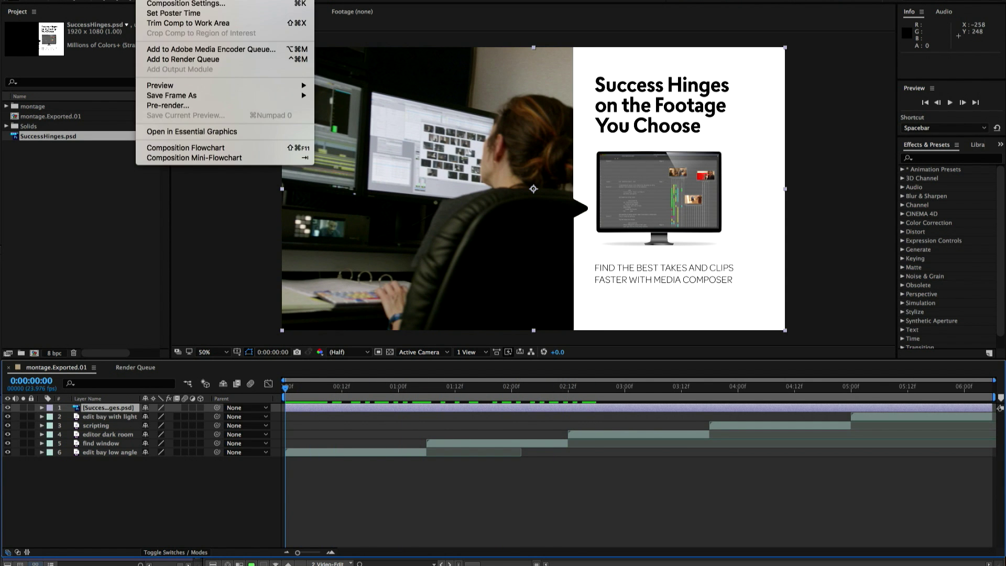
left_click(191, 61)
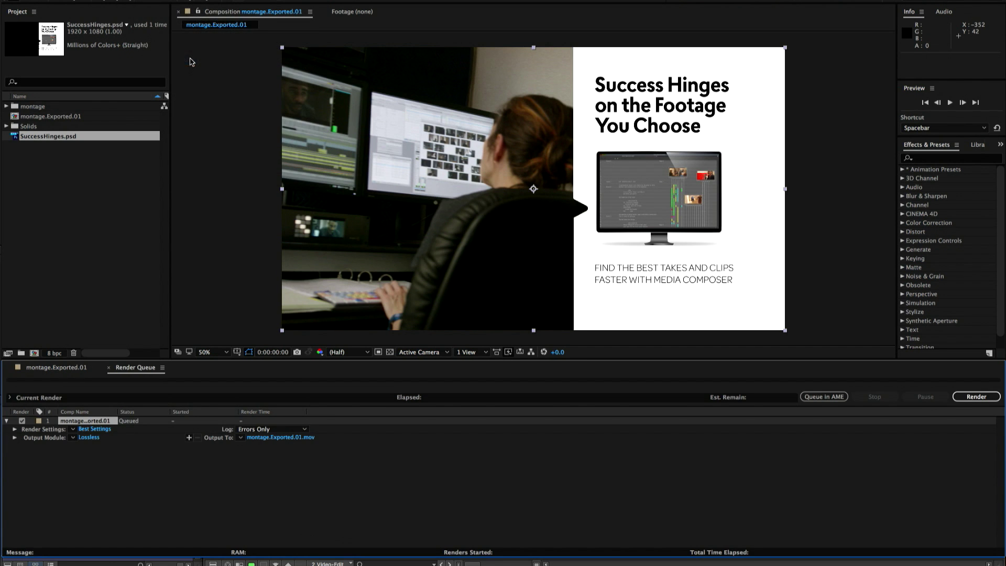
left_click(73, 438)
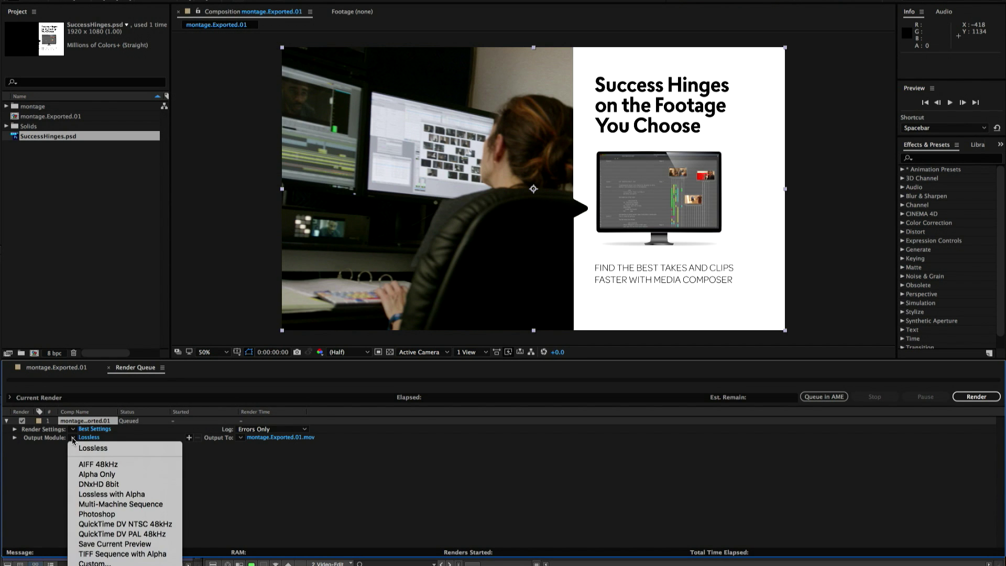
left_click(125, 484)
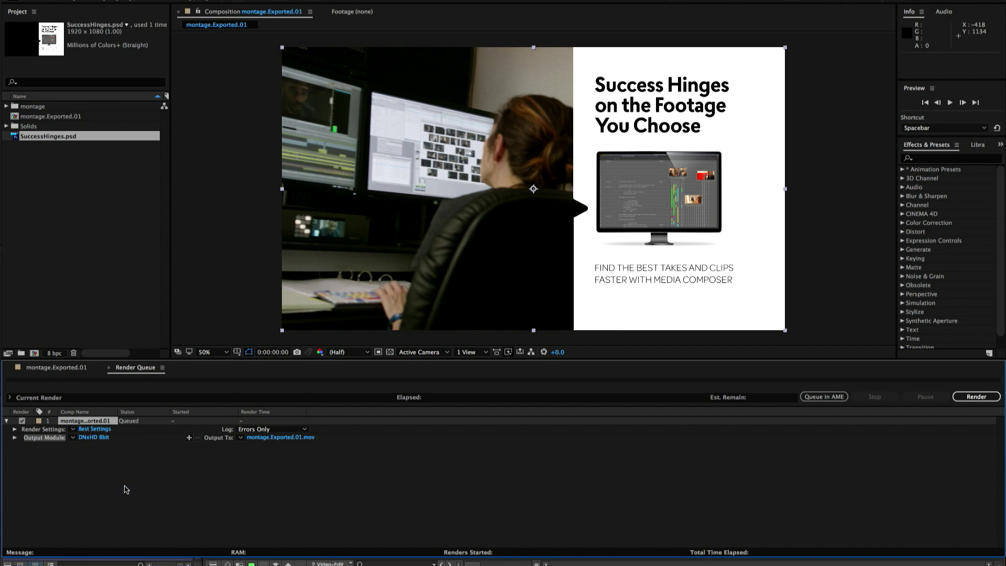
left_click(268, 438)
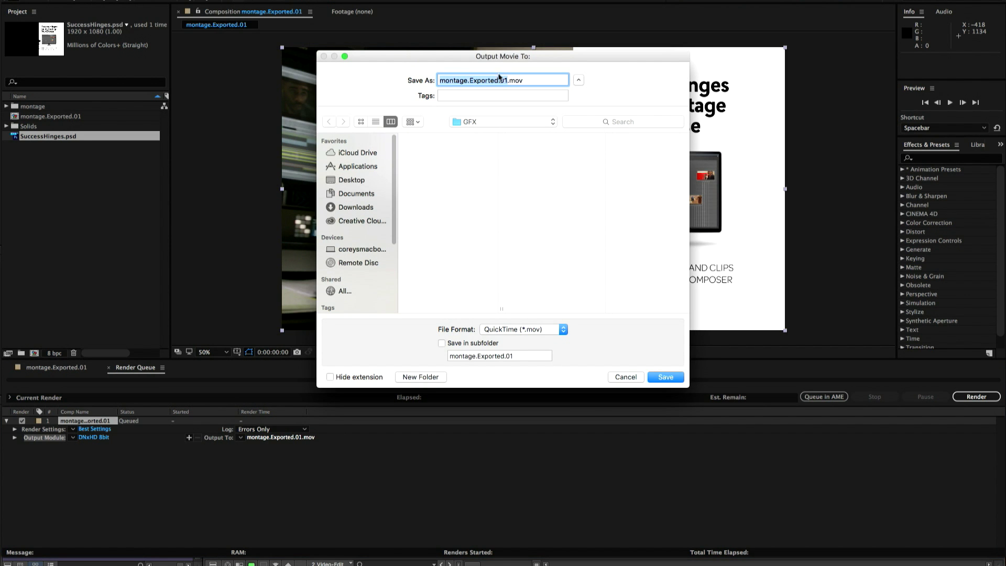
Step: Render the composition as montage.01.mov into the GFX folder
left_click(498, 79)
key("BackSpace")
key("BackSpace")
key("BackSpace")
key("BackSpace")
key("BackSpace")
key("BackSpace")
key("BackSpace")
key("BackSpace")
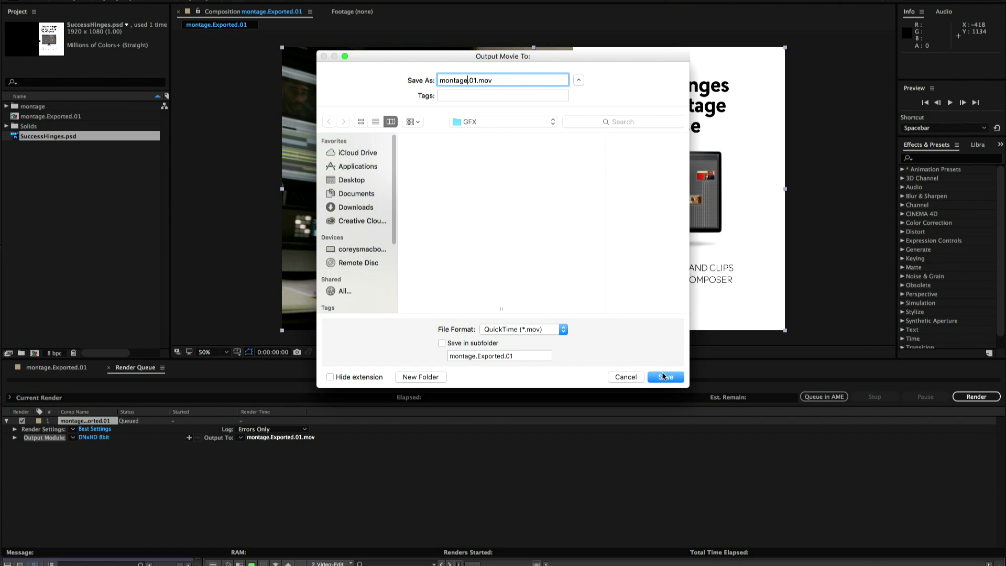
left_click(664, 376)
left_click(976, 397)
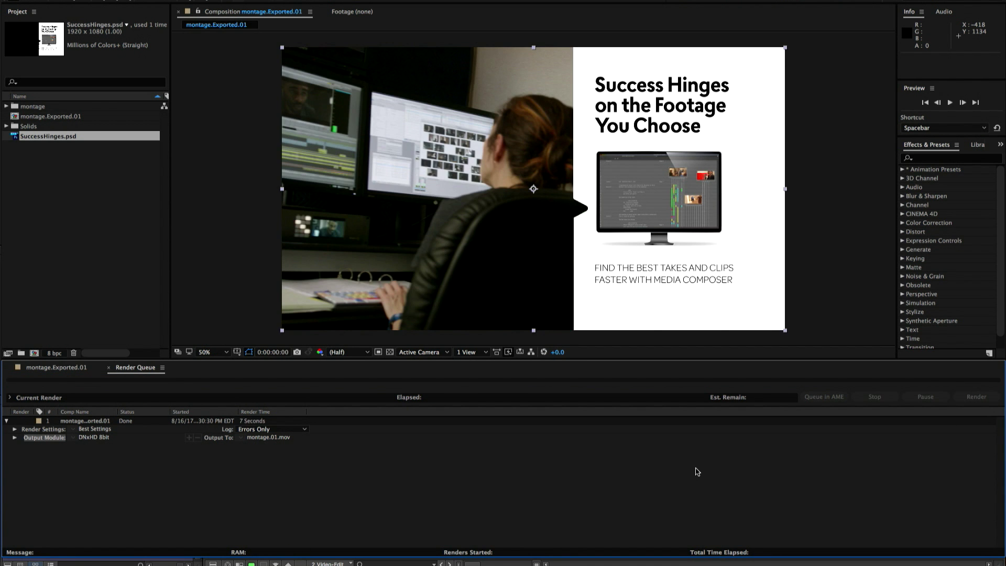
key("super+Tab")
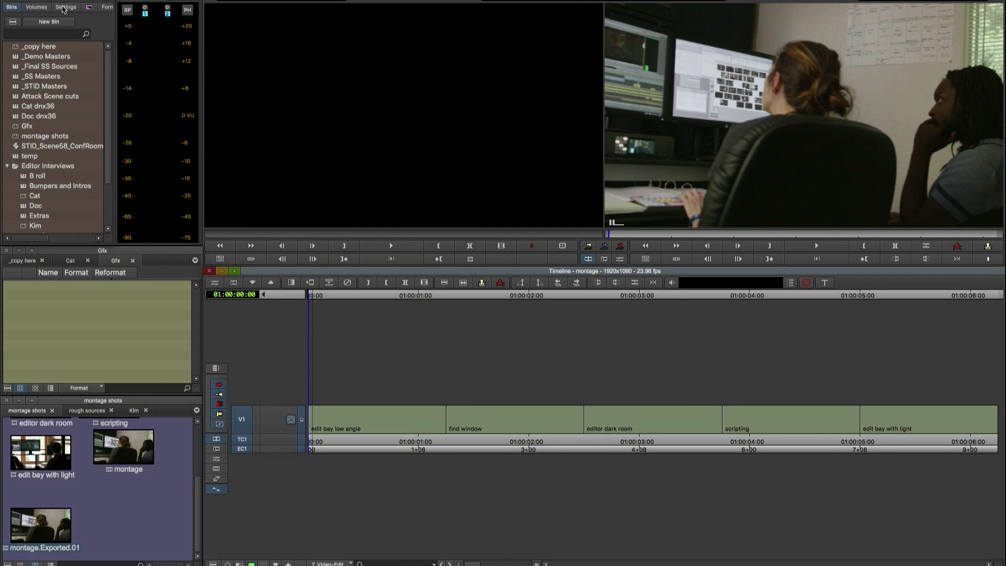
Step: Confirm QuickTime Live Link is checked under Link Options in the Link settings
left_click(63, 8)
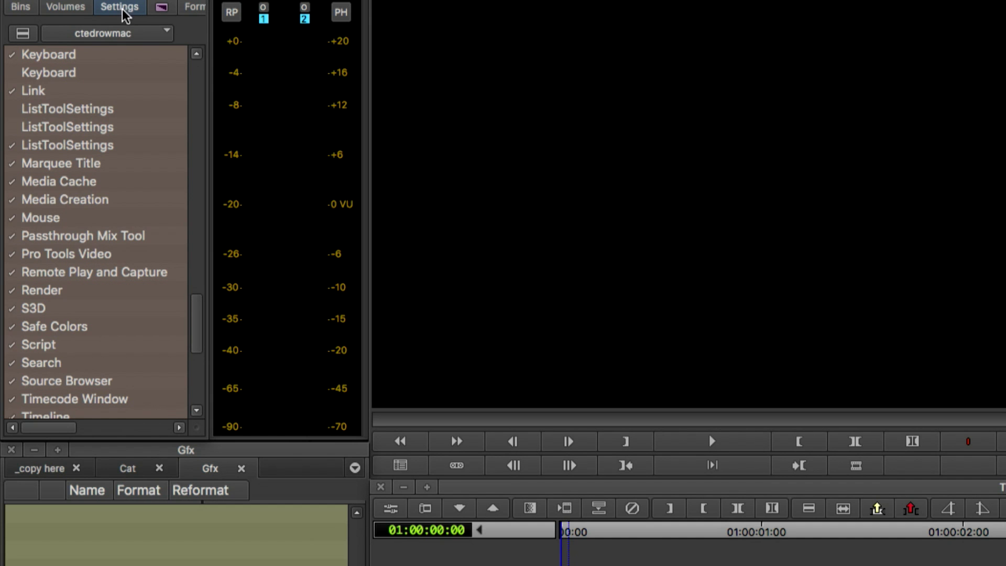
left_click(35, 92)
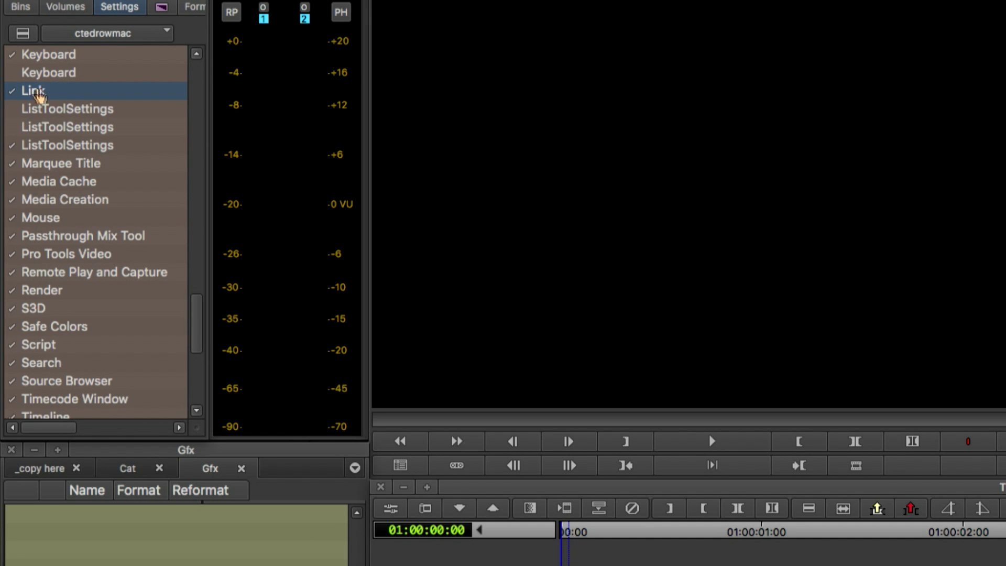
double_click(36, 93)
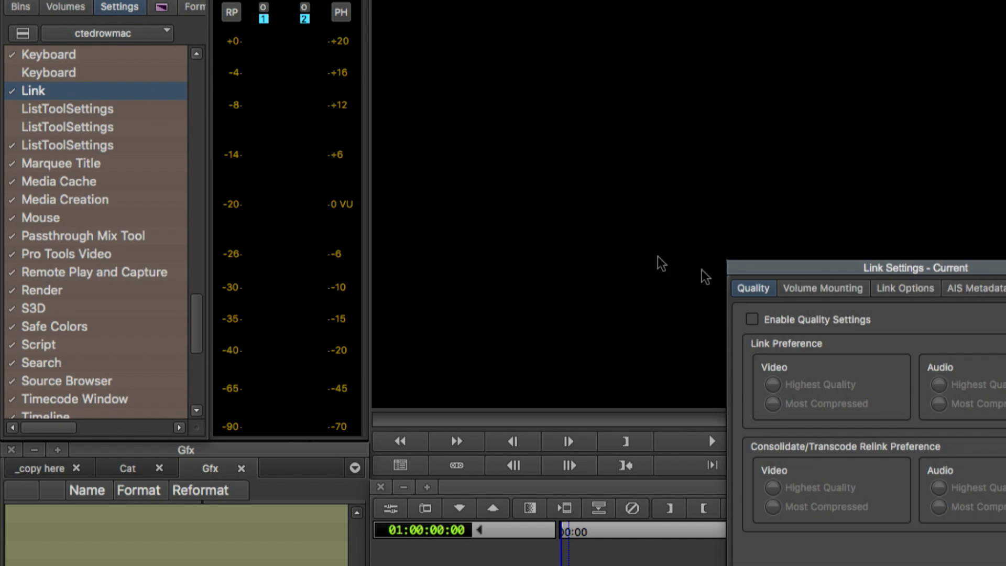
left_click_drag(847, 270, 508, 86)
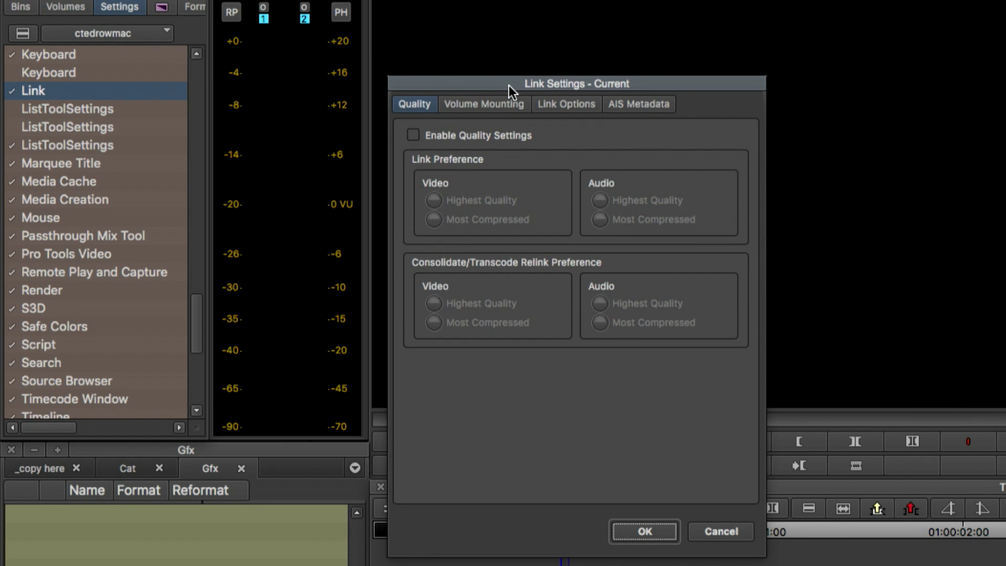
left_click(573, 103)
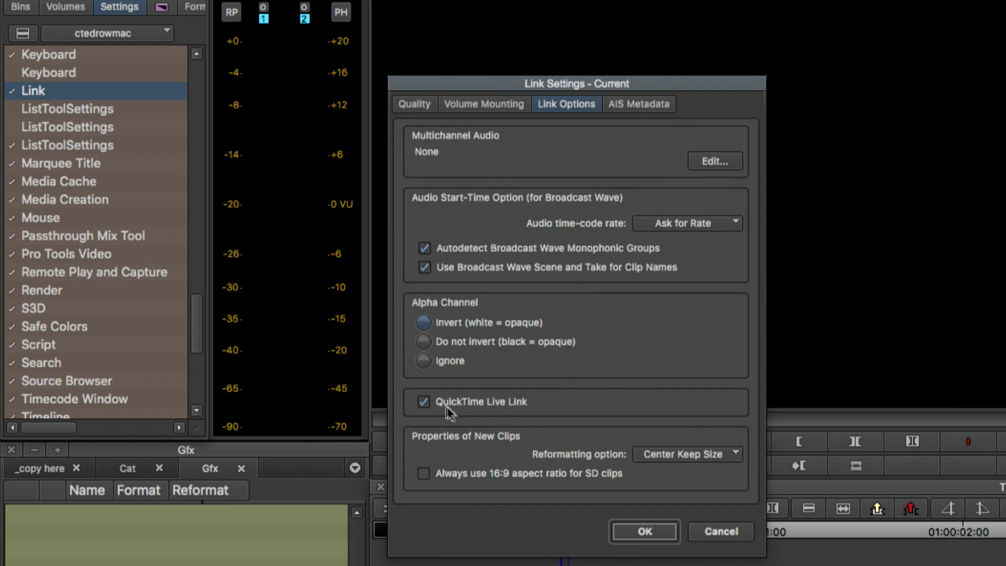
left_click(422, 401)
left_click(643, 531)
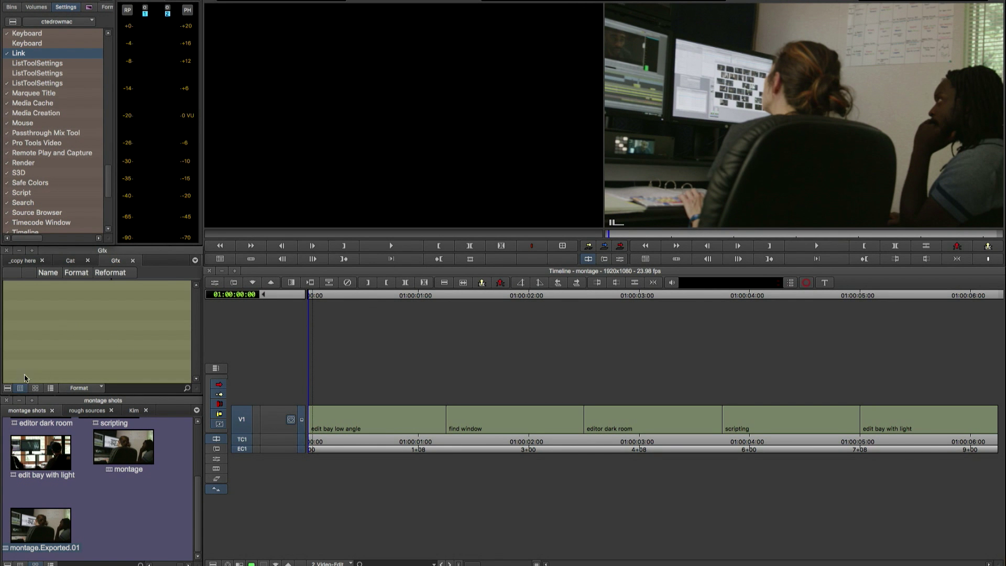
Step: Link montage.01.mov into the Gfx bin via Source Browser and preview it in the source monitor
left_click(8, 388)
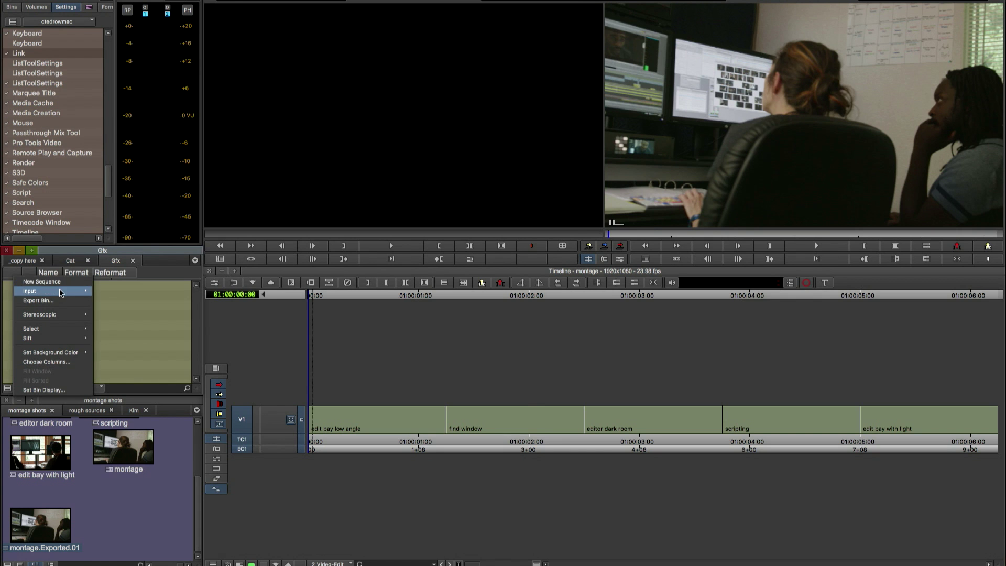
mouse_move(62, 291)
left_click(125, 294)
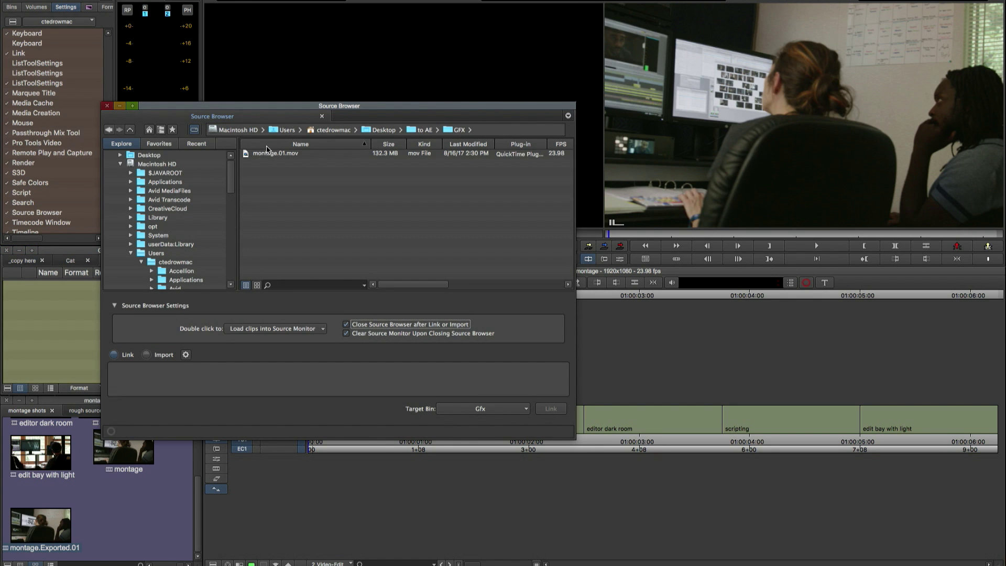
left_click(278, 157)
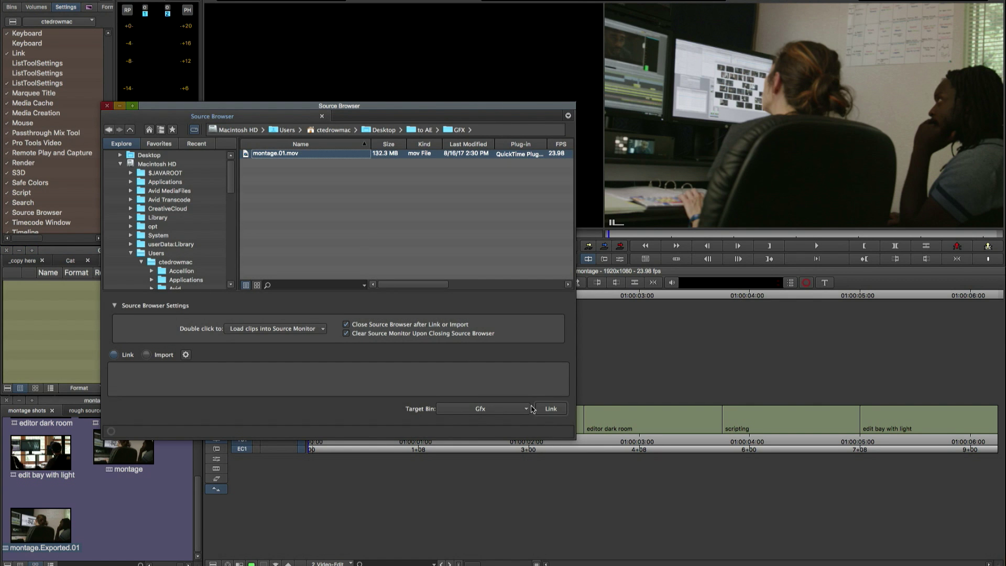
left_click(551, 408)
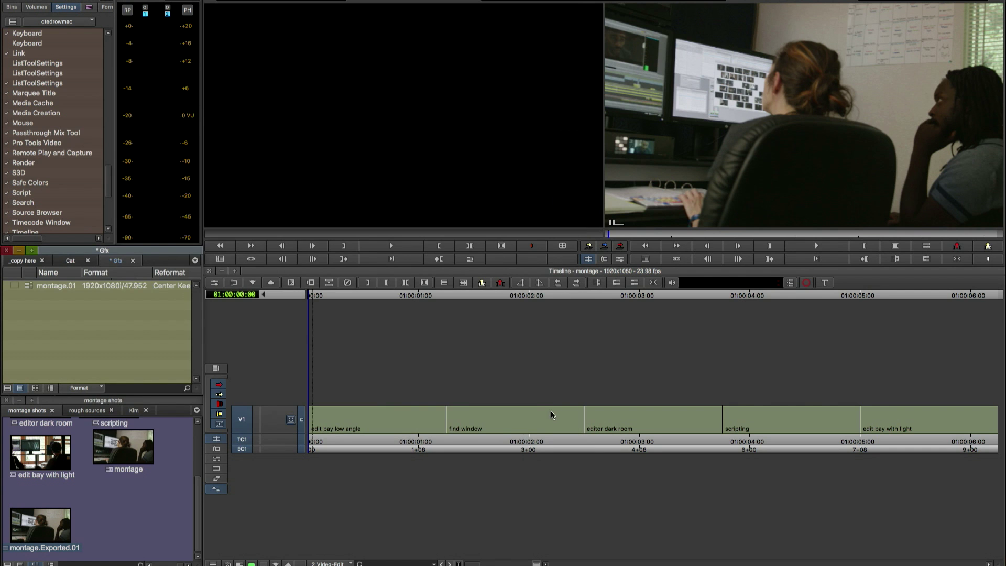
double_click(33, 286)
left_click_drag(247, 233, 207, 233)
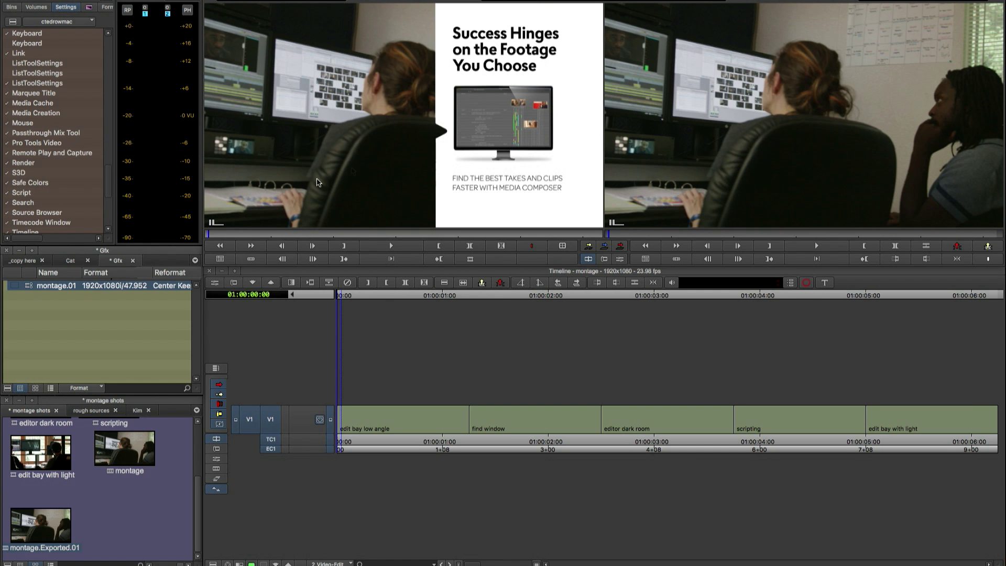
Step: Load SS_Rough.Copy.02 and overwrite the montage clip onto V9 at the sequence start
left_click(926, 3)
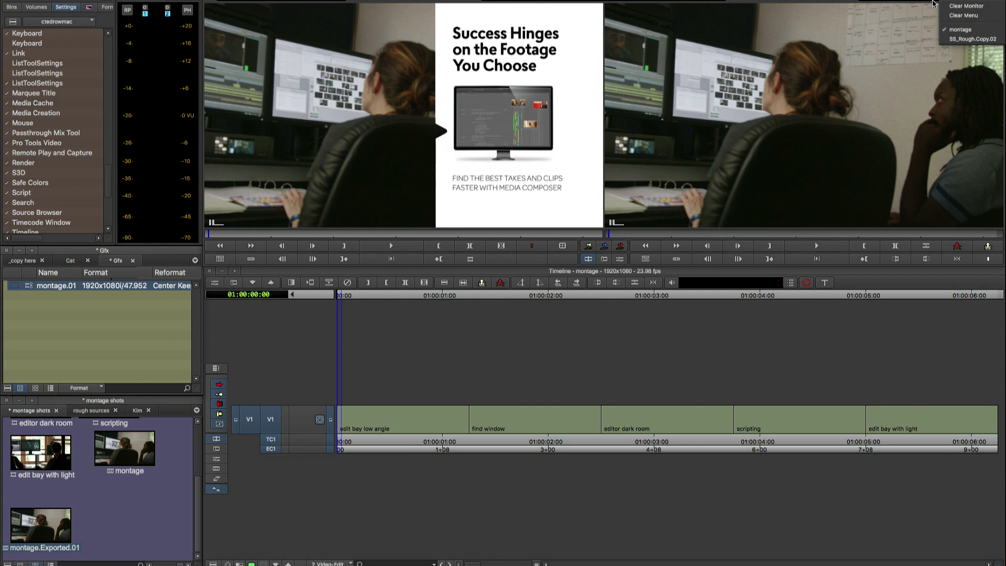
left_click(972, 39)
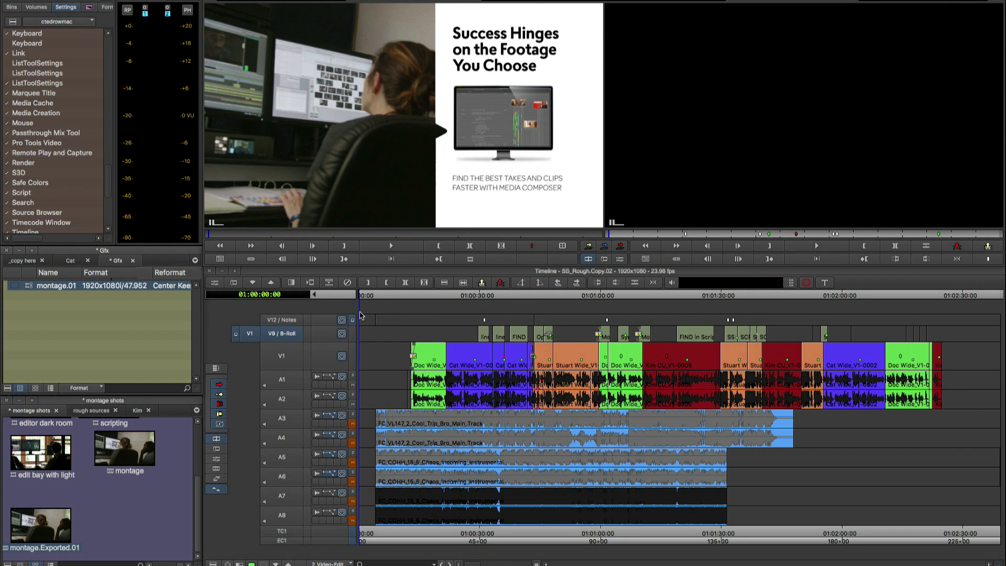
left_click(621, 246)
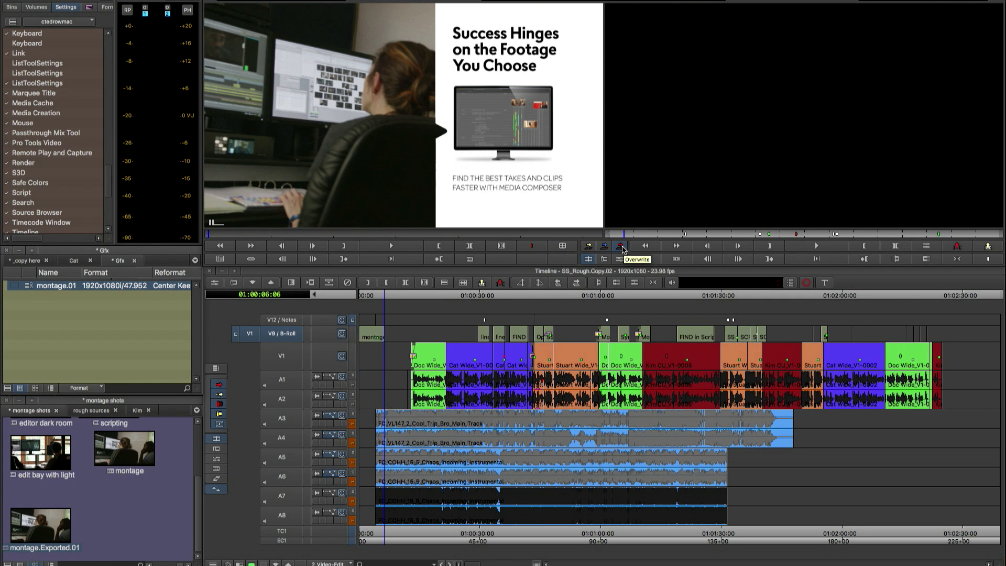
left_click(366, 294)
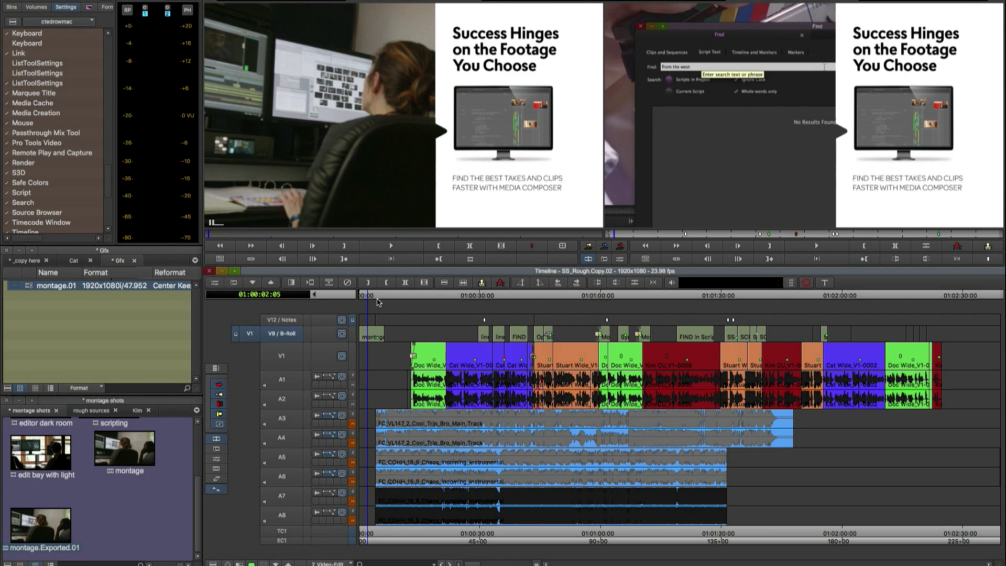
key("super+Tab")
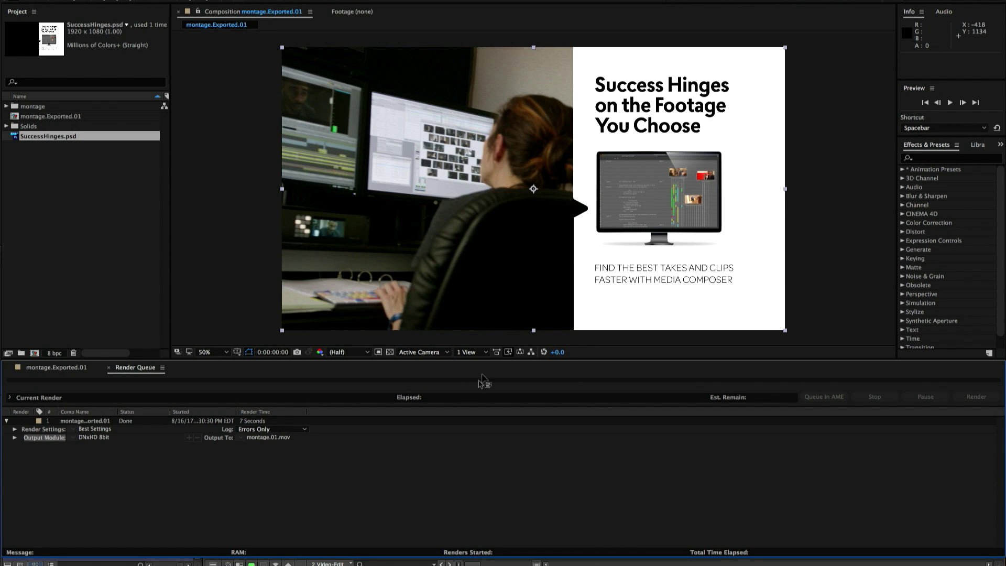
Step: Add the orange solid from the Solids folder to the composition
left_click(7, 126)
left_click(50, 138)
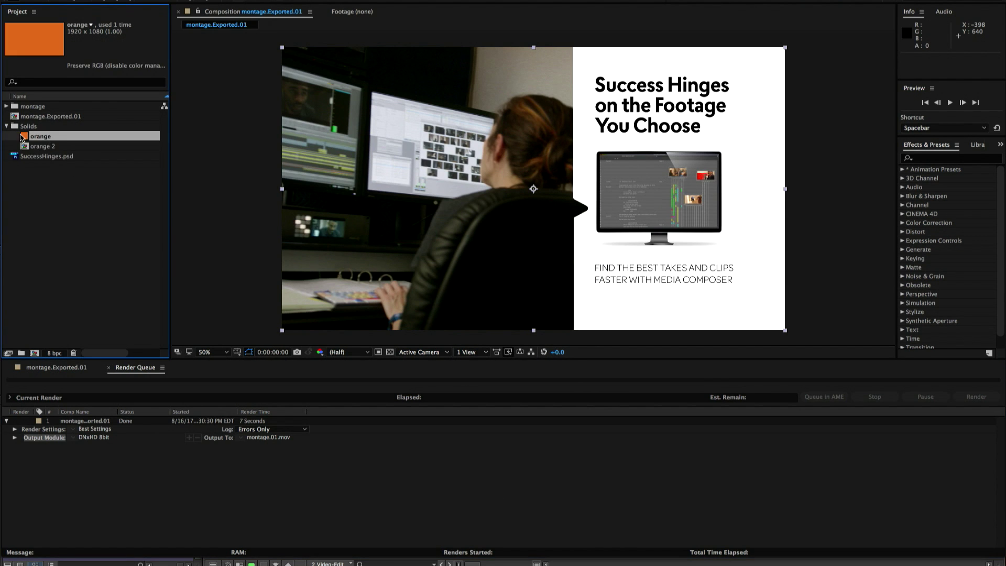
left_click_drag(24, 137, 540, 191)
Step: Set the orange solid's Transform Opacity to 50%
left_click(42, 407)
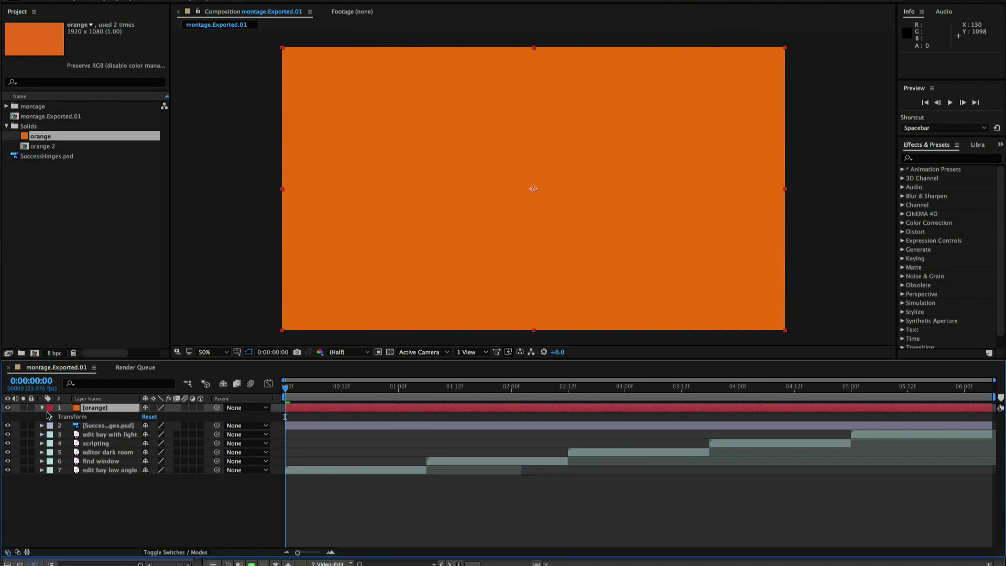
left_click(55, 418)
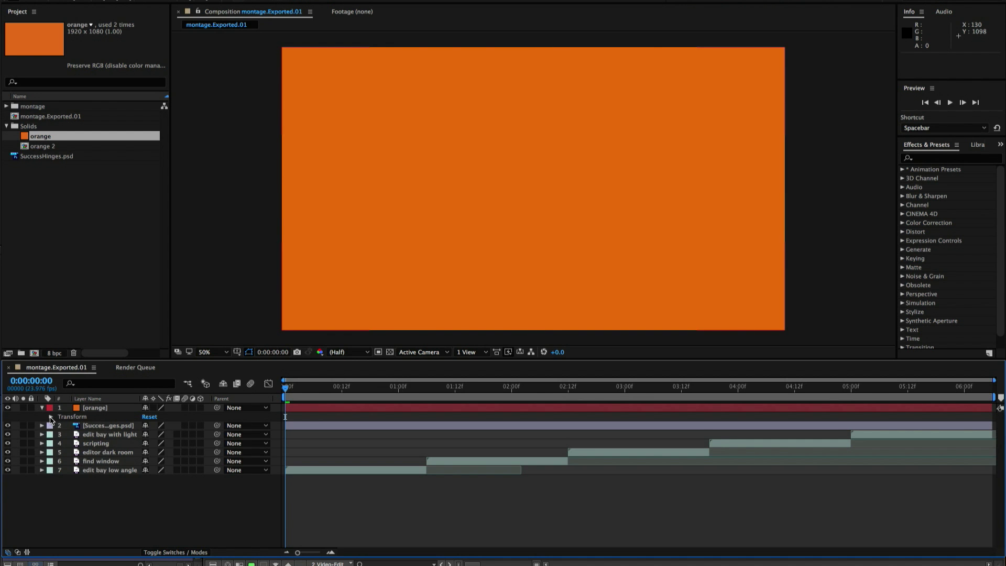
left_click(51, 417)
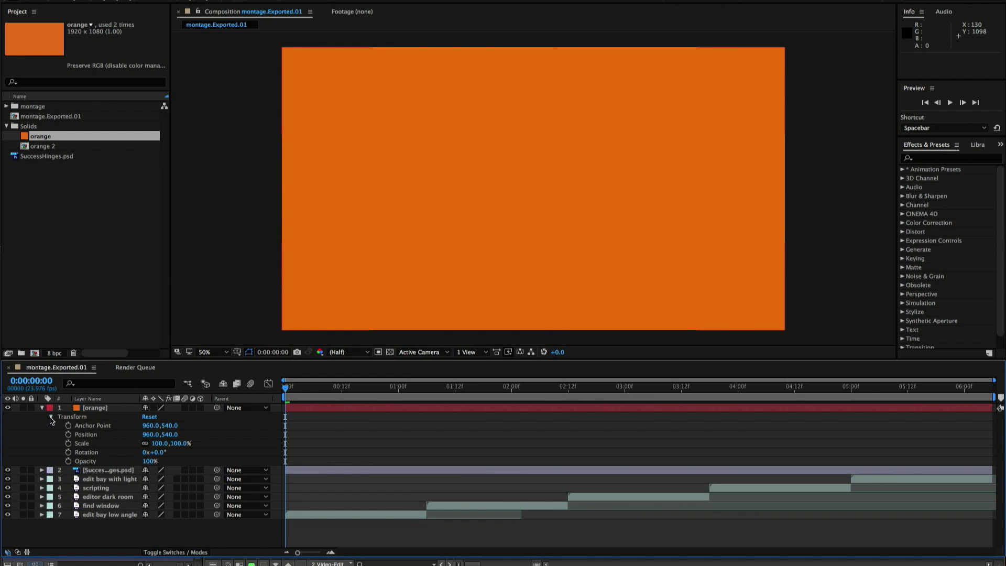
left_click(149, 461)
type("50")
key("Return")
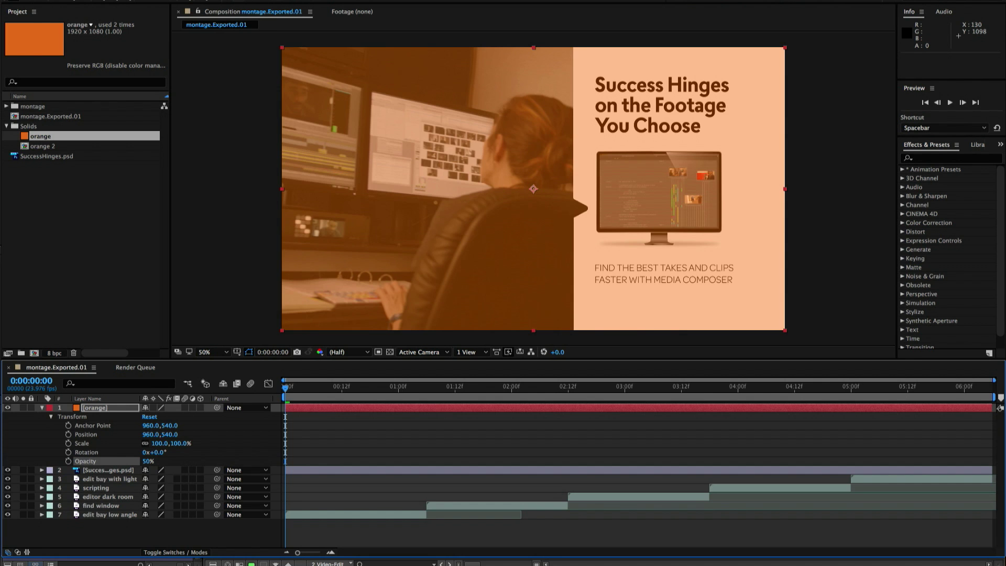
Step: Move the orange solid beneath the SuccessHinges.psd title card layer
left_click(51, 416)
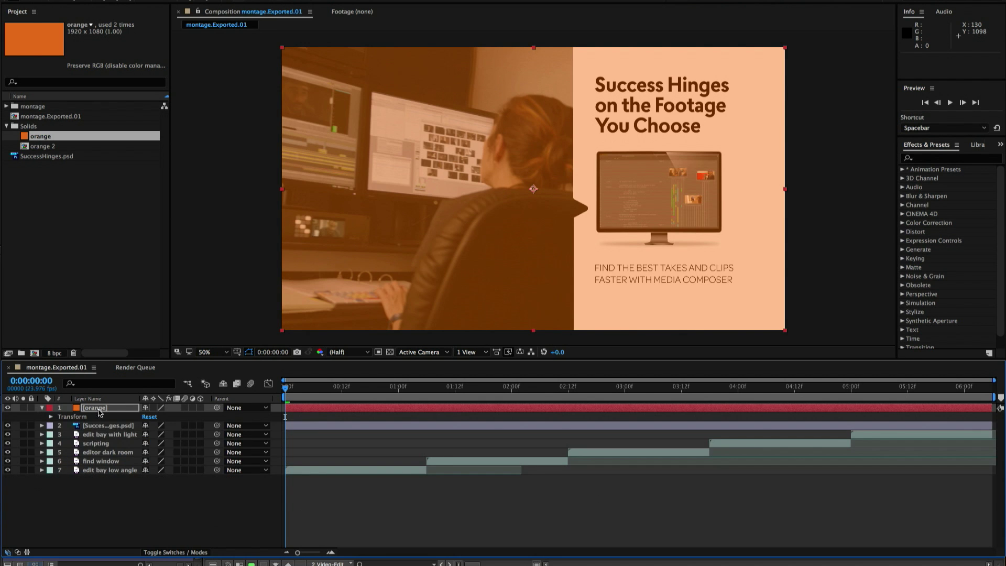
left_click_drag(101, 408, 102, 430)
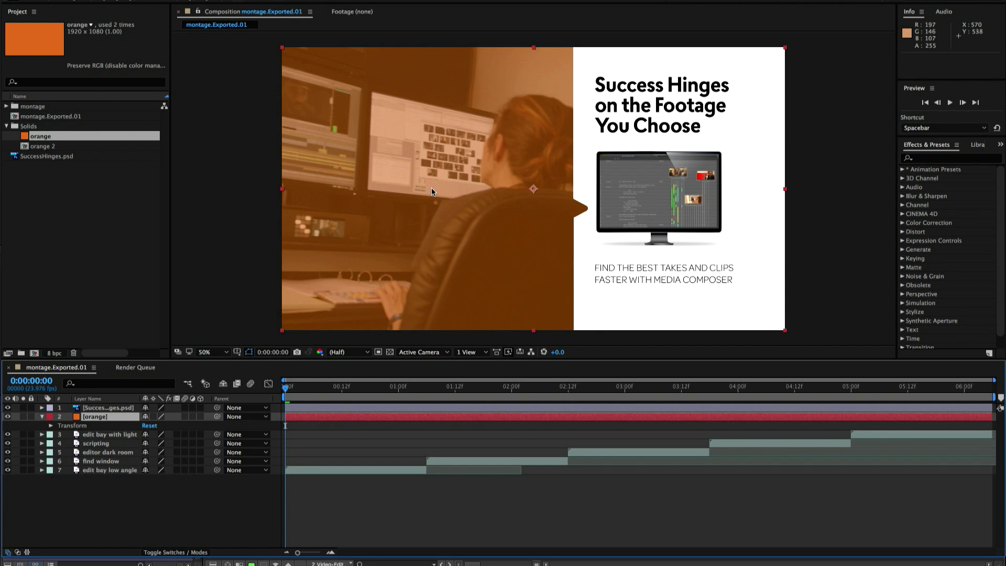
key("super+Tab")
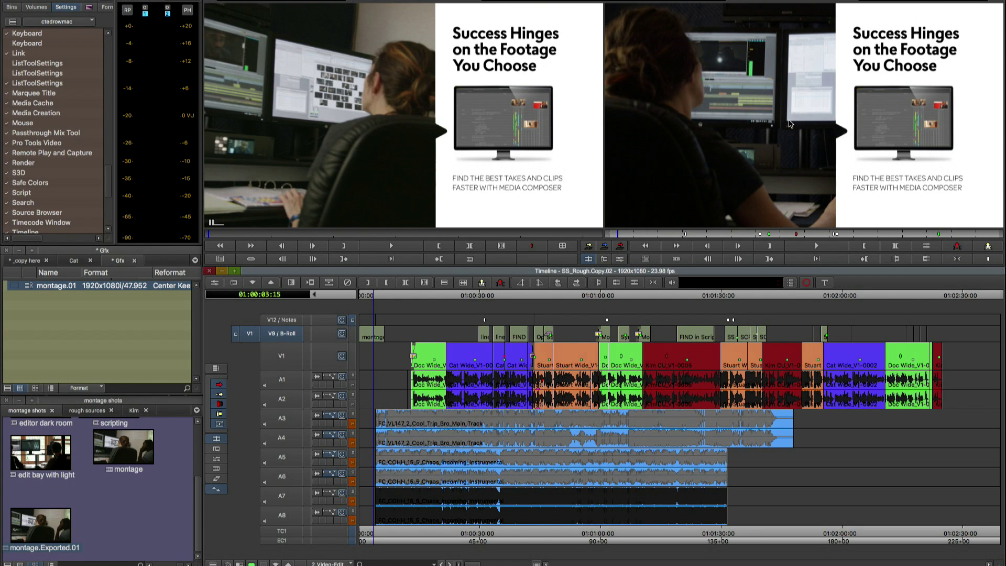
Step: Review the linked montage in the sequence and make the Gfx bin active
left_click(41, 292)
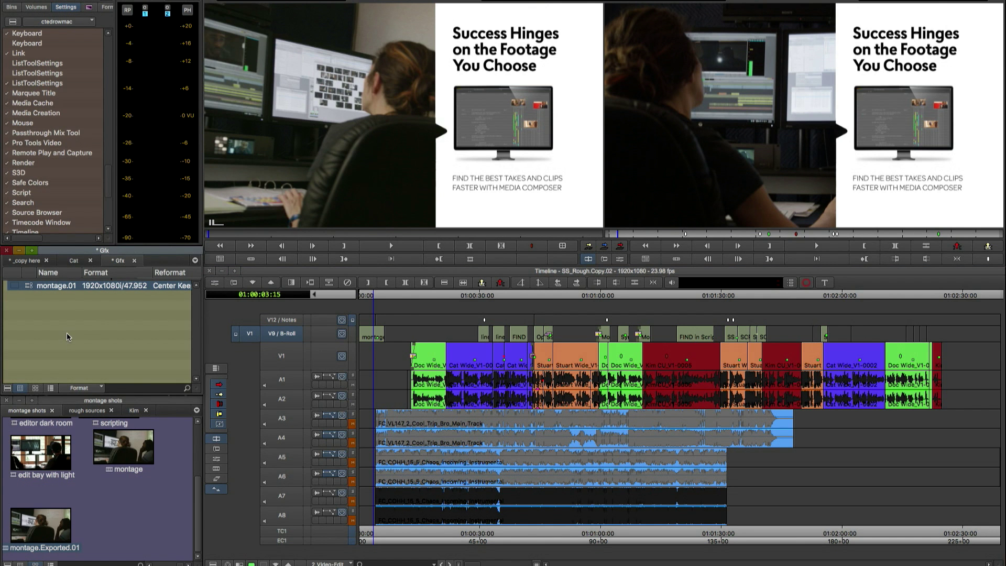
key("super+Tab")
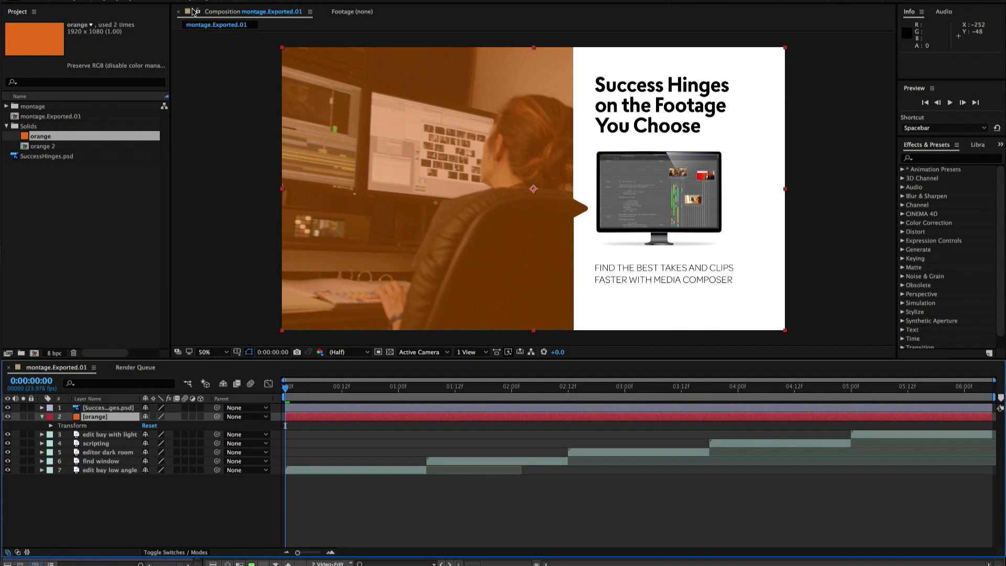
Step: Add montage.Exported.01 to the render queue with DNxHD 8bit output format
left_click(162, 1)
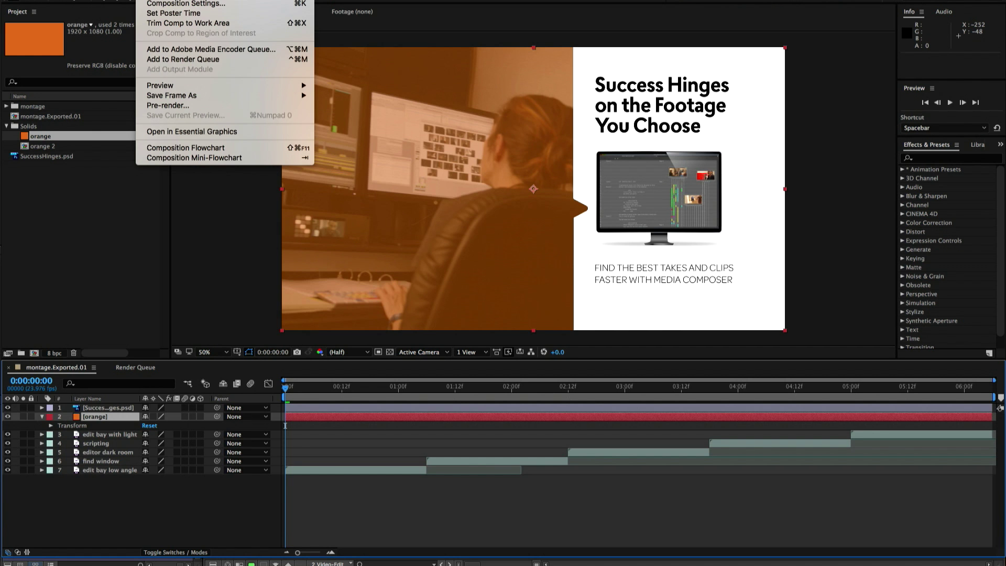
left_click(181, 60)
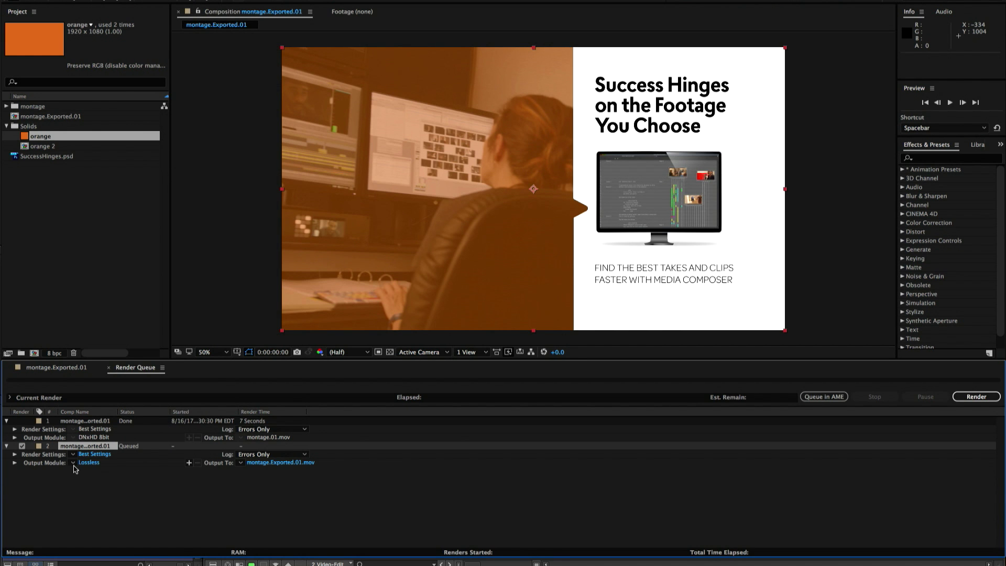
left_click(74, 463)
left_click(106, 489)
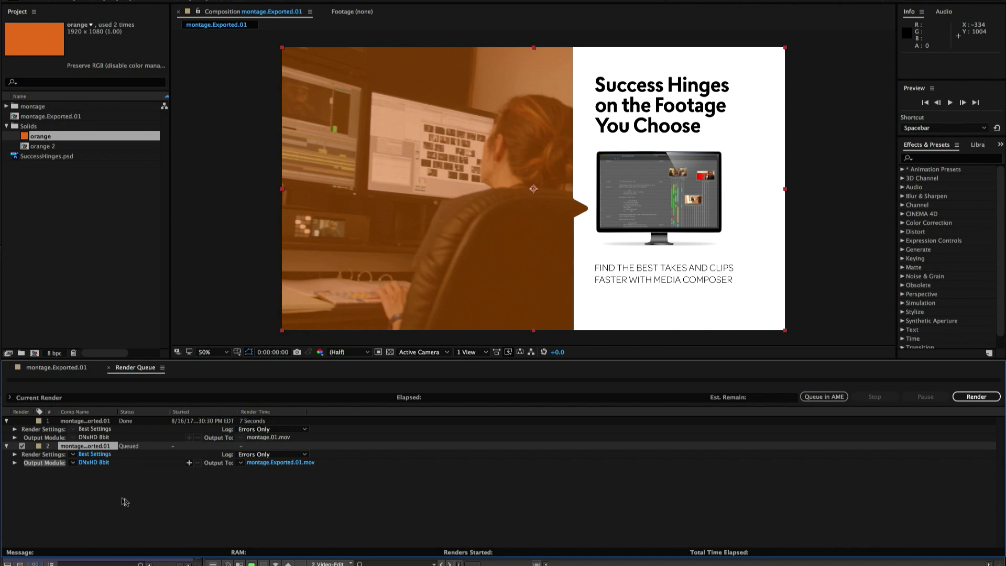
Step: Name the output montage.01.mov, overwrite the existing file, and render it
left_click(280, 462)
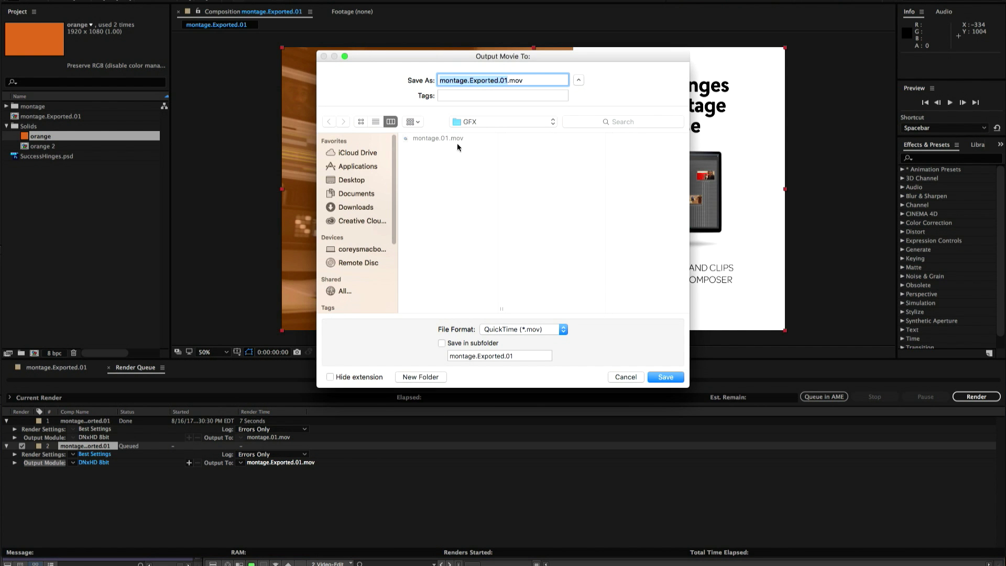
left_click(497, 81)
key("BackSpace")
key("BackSpace")
key("BackSpace")
key("BackSpace")
key("BackSpace")
key("BackSpace")
key("BackSpace")
key("BackSpace")
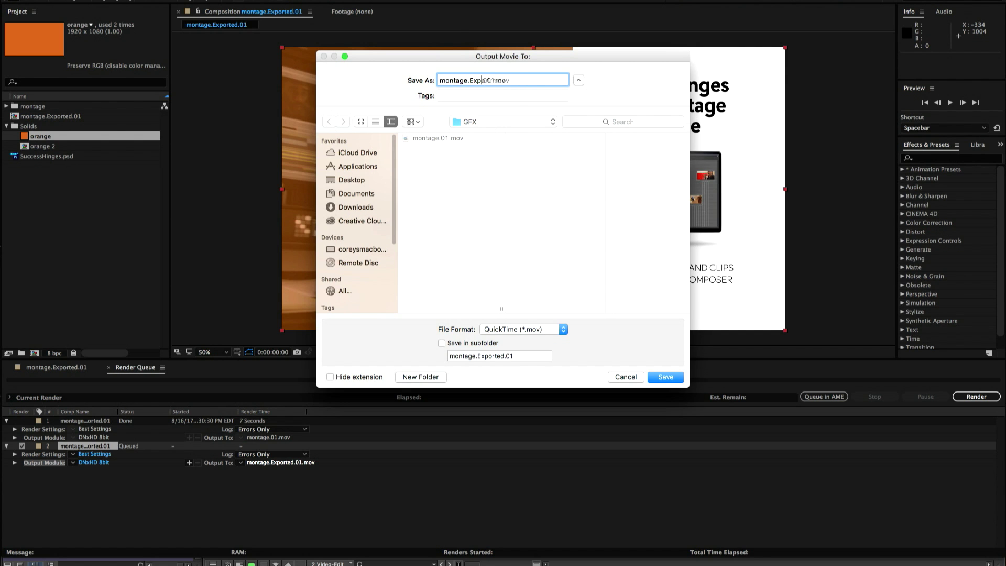
key("BackSpace")
left_click(670, 379)
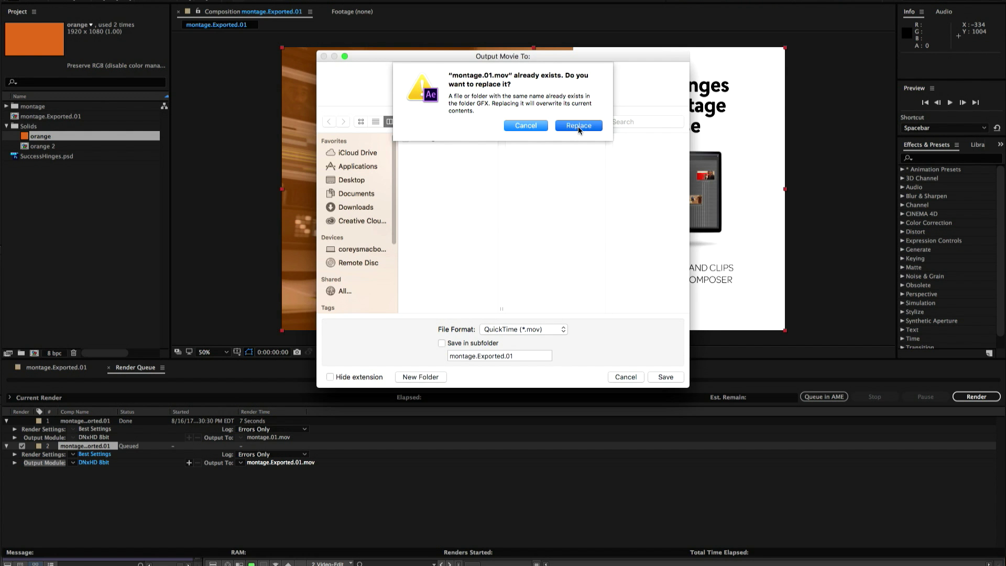
left_click(578, 126)
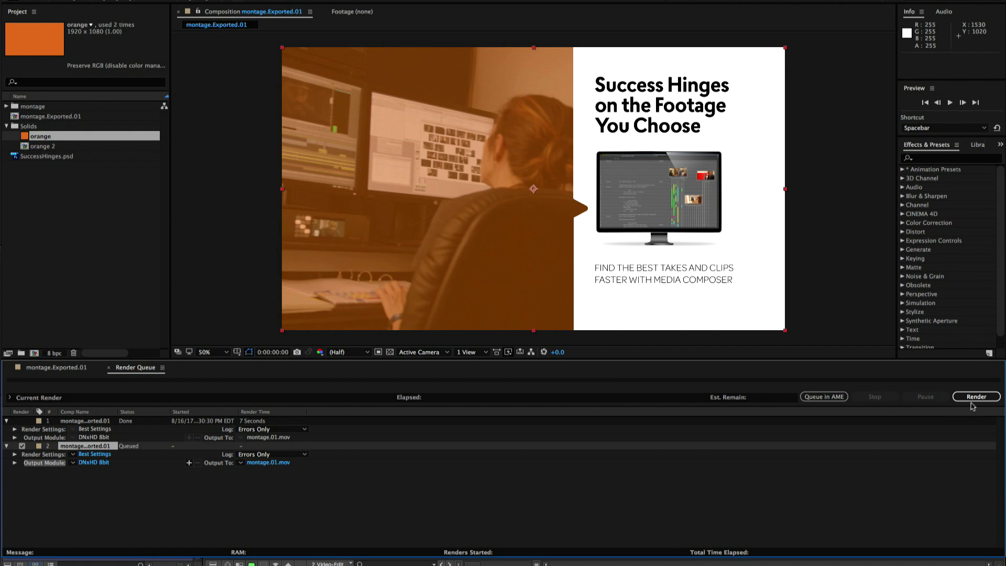
left_click(973, 400)
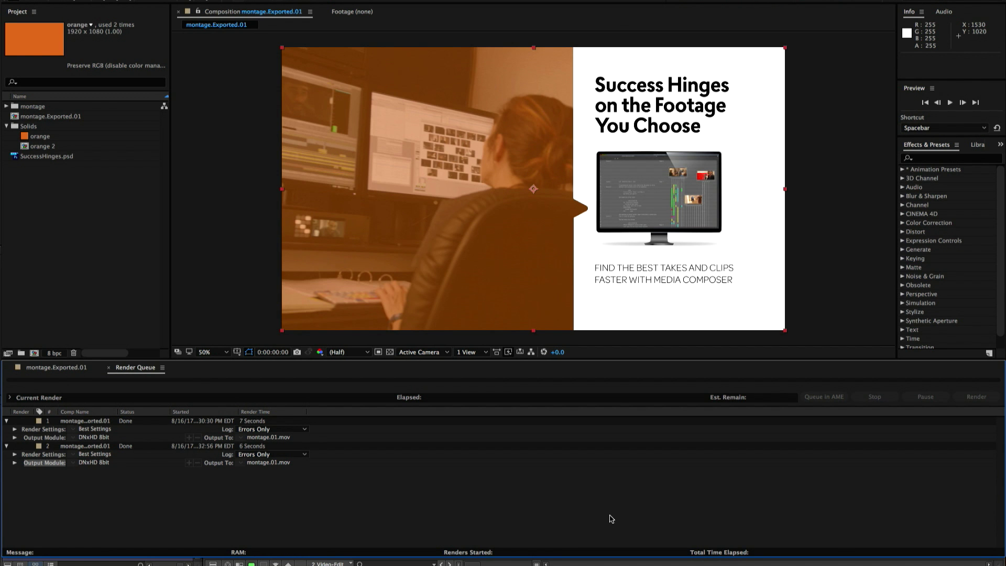
key("super+Tab")
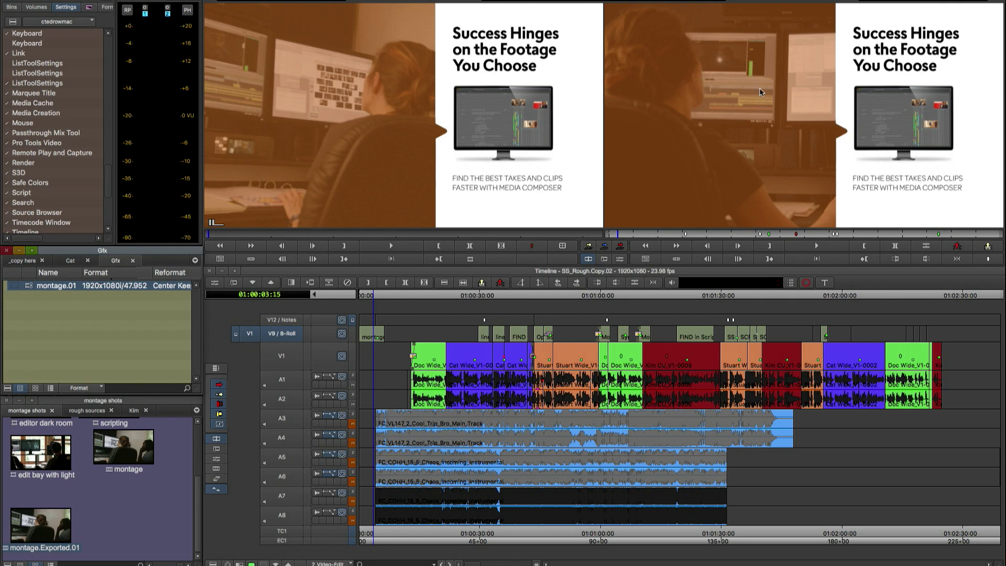
Step: Scrub near the sequence start to check the re-rendered montage graphic
left_click(380, 296)
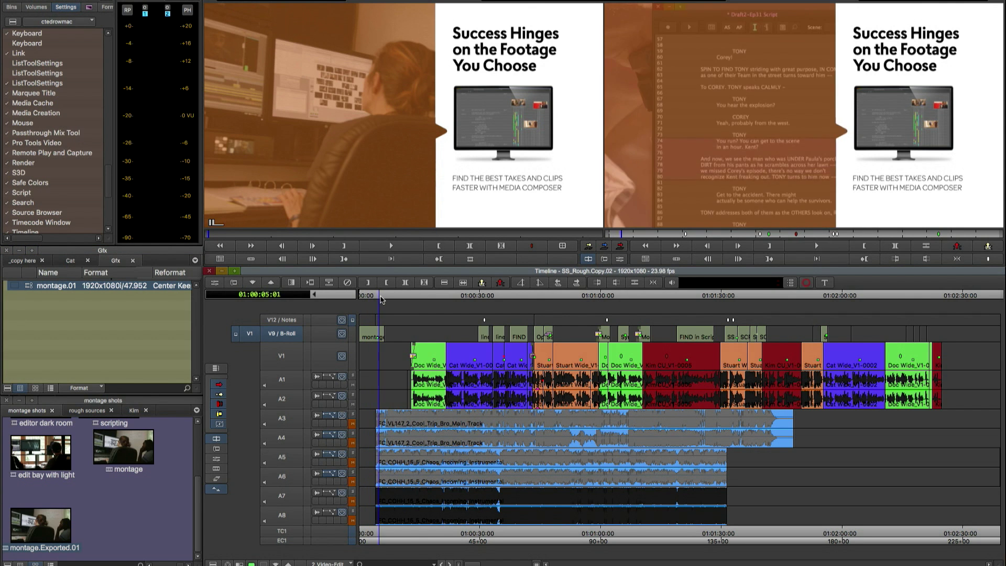
left_click_drag(381, 299, 375, 299)
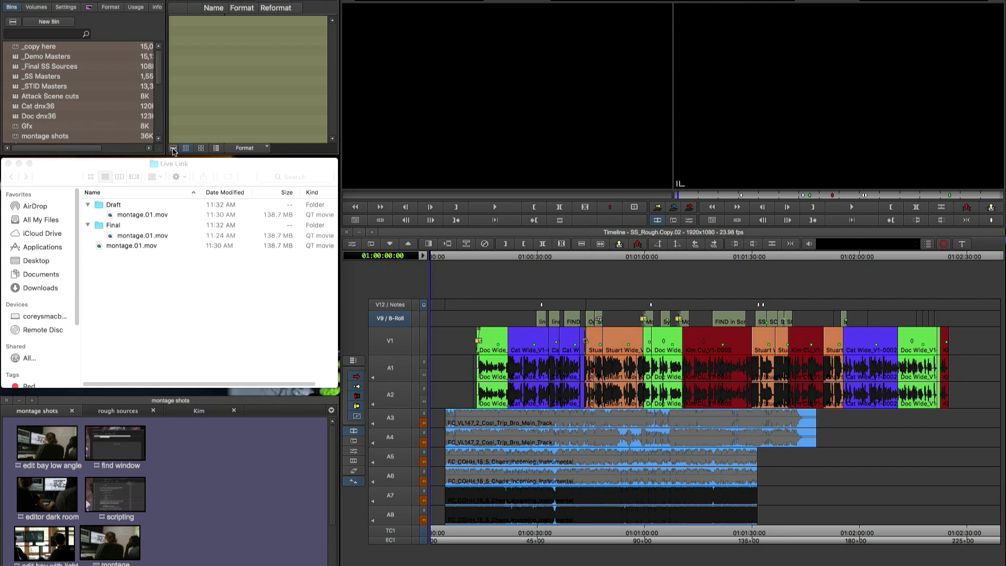
Step: Link montage.01.mov from the Live Link folder into the Gfx bin via Source Browser
left_click(174, 152)
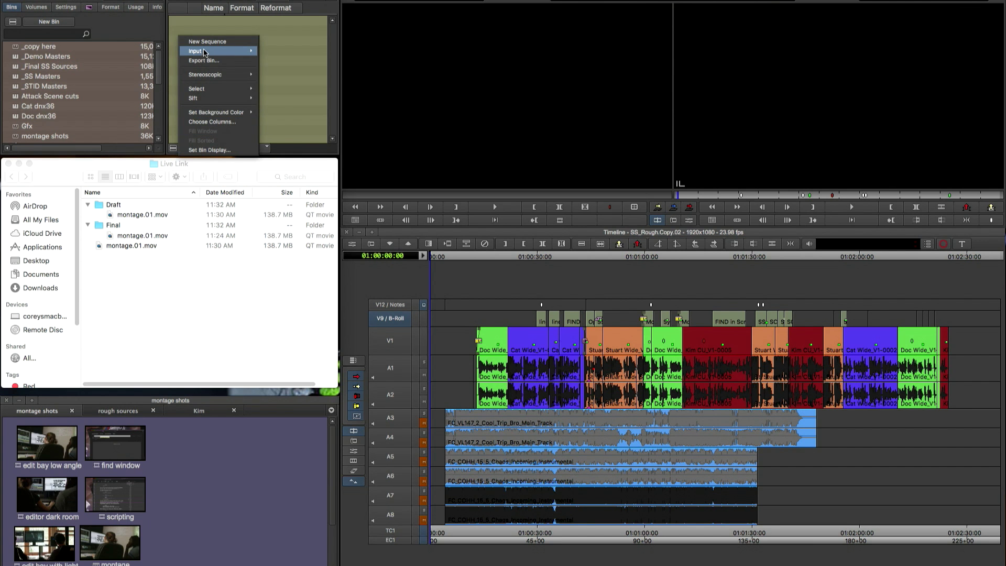
mouse_move(250, 52)
left_click(311, 55)
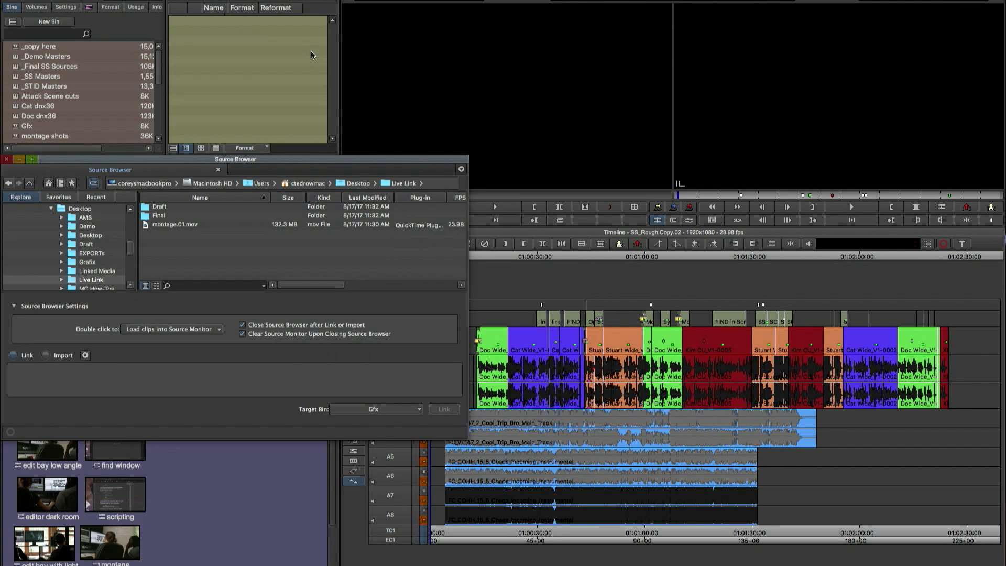
left_click(159, 226)
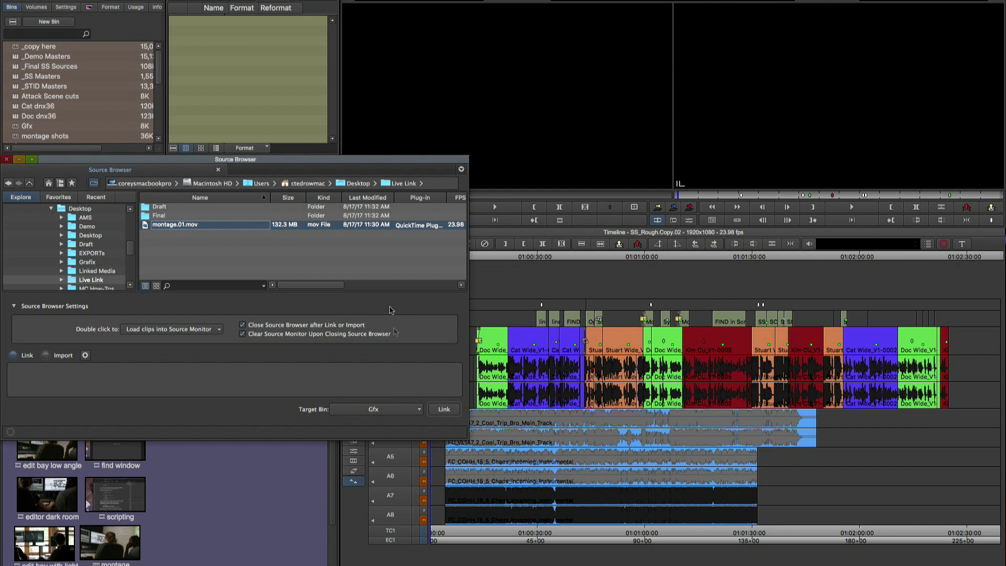
left_click(443, 409)
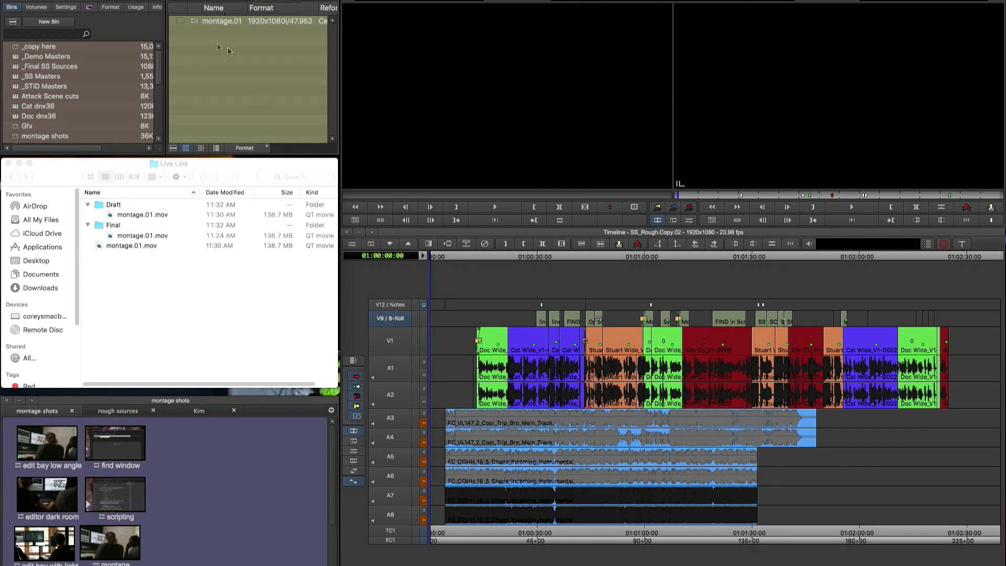
Step: Overwrite the linked montage clip onto V9 at the sequence start and scrub through it
double_click(199, 22)
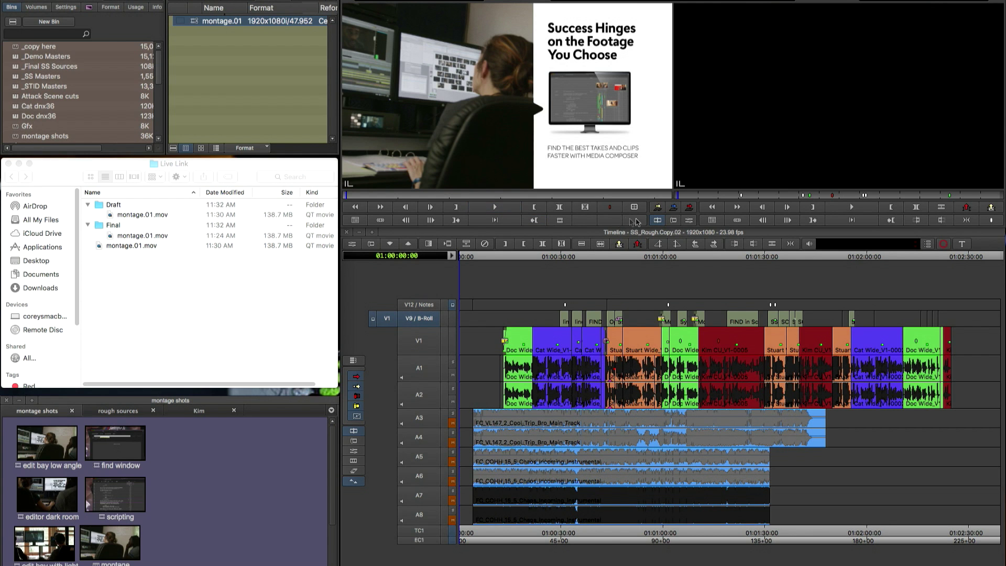
left_click(689, 210)
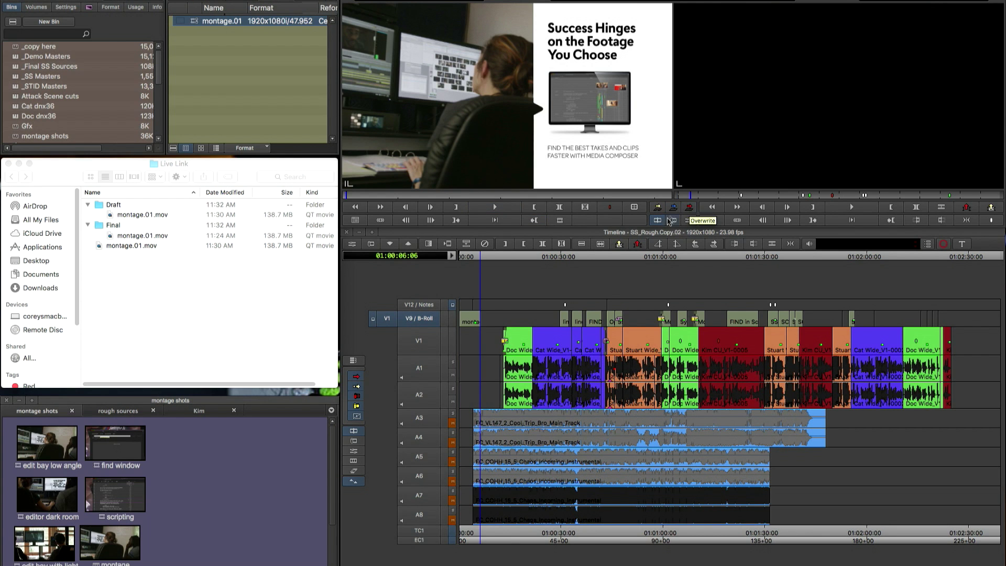
left_click(472, 256)
left_click_drag(471, 257, 473, 260)
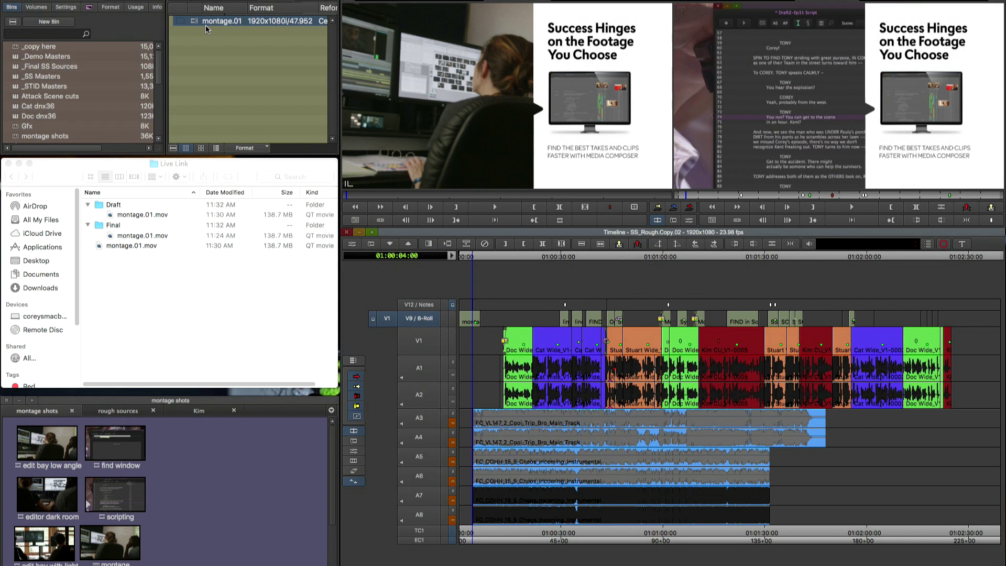
left_click(195, 167)
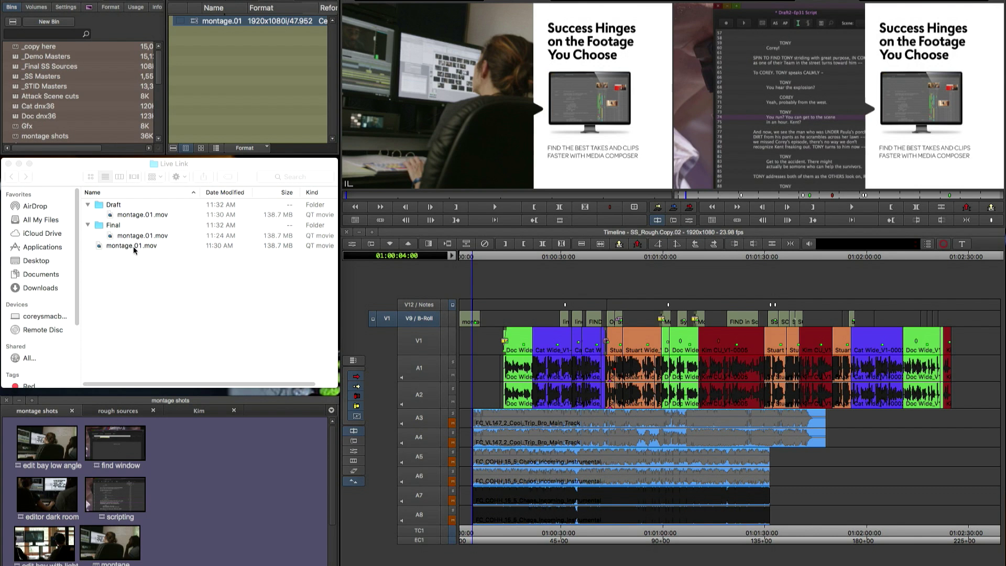
Step: Copy Final's montage.01.mov over the loose montage.01.mov in the Live Link folder
left_click(126, 297)
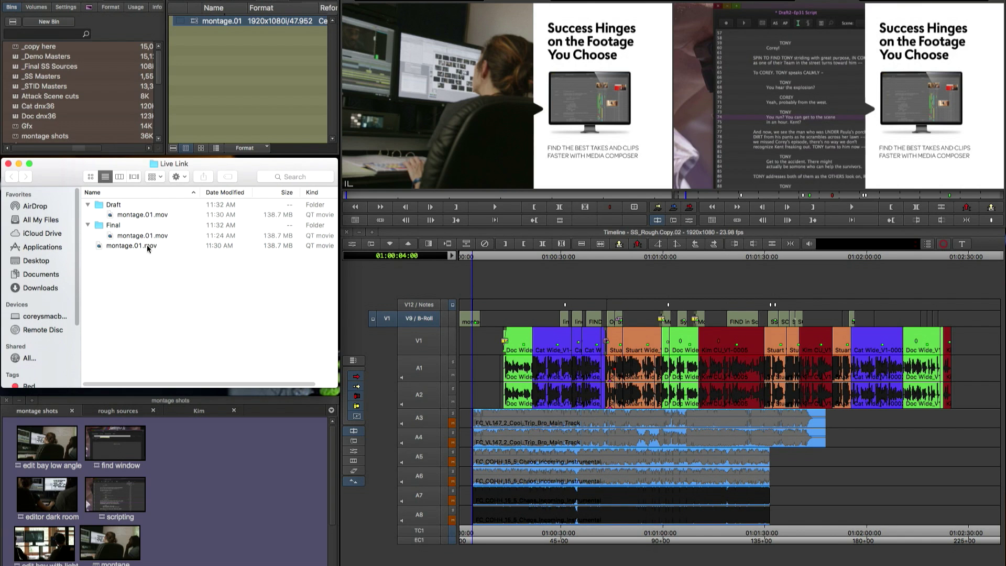
left_click(175, 235)
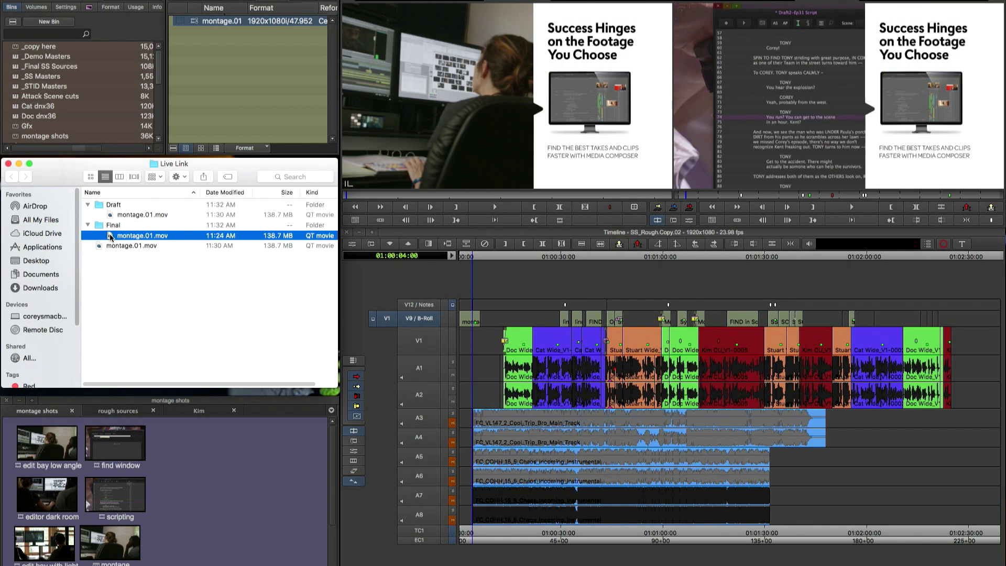
left_click_drag(110, 237, 129, 295)
left_click(297, 308)
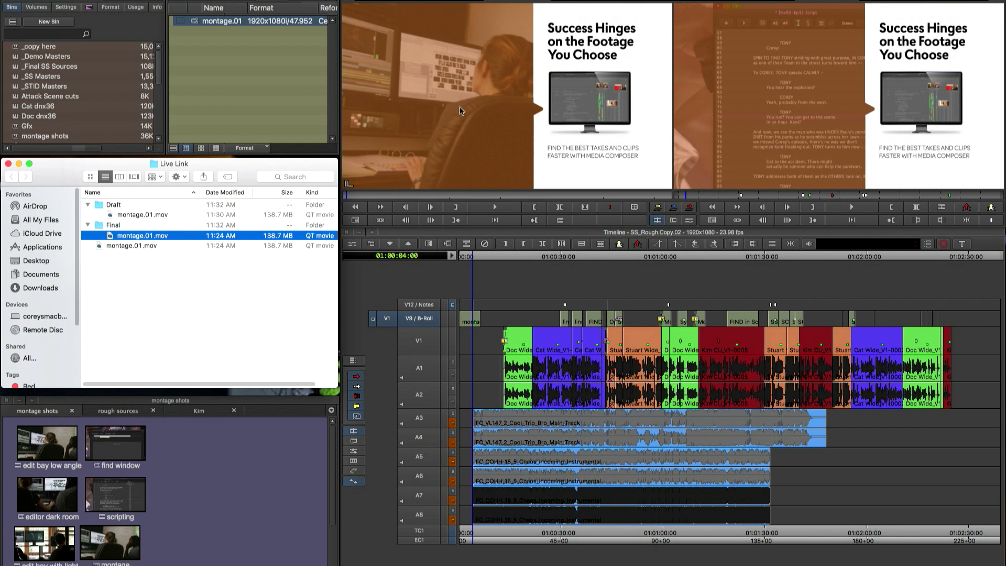
left_click(482, 198)
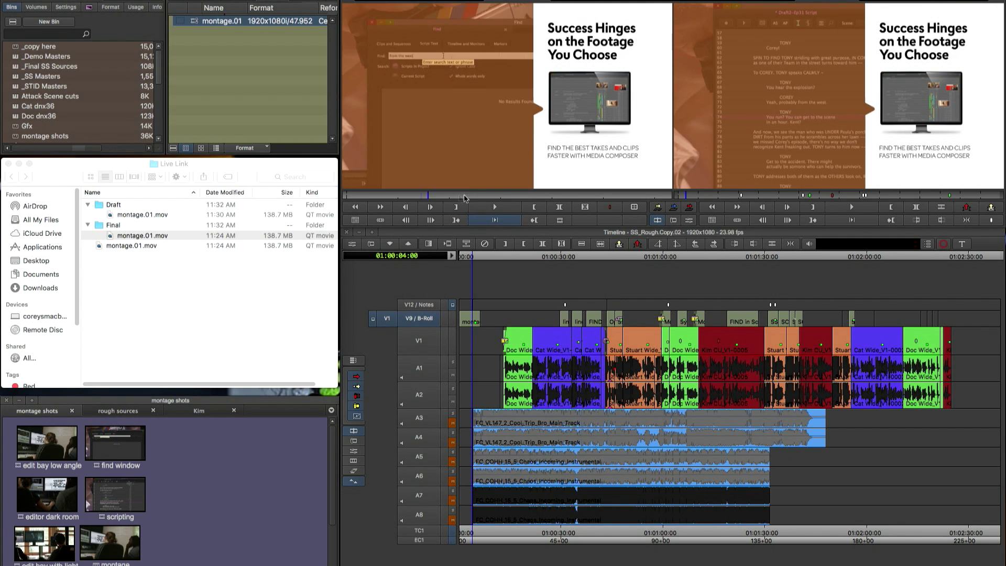
Step: Replace the Live Link folder's montage.01.mov with the Draft version
left_click_drag(473, 259, 466, 260)
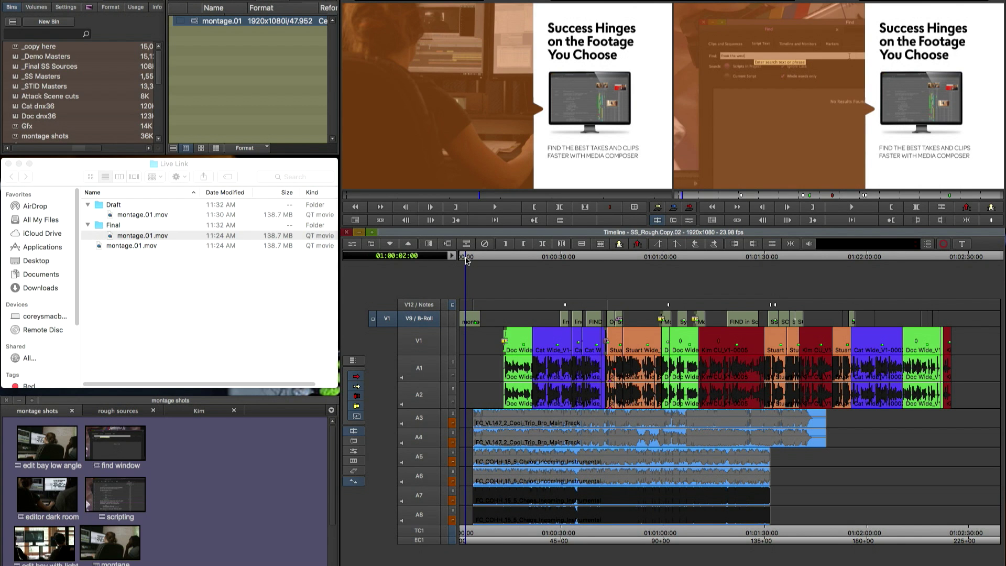
left_click(178, 168)
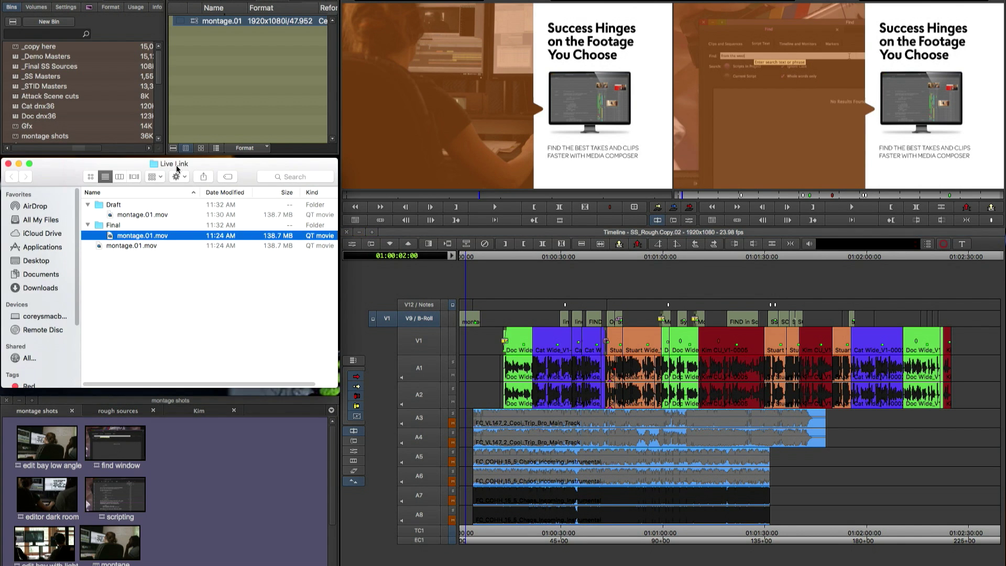
left_click(143, 216)
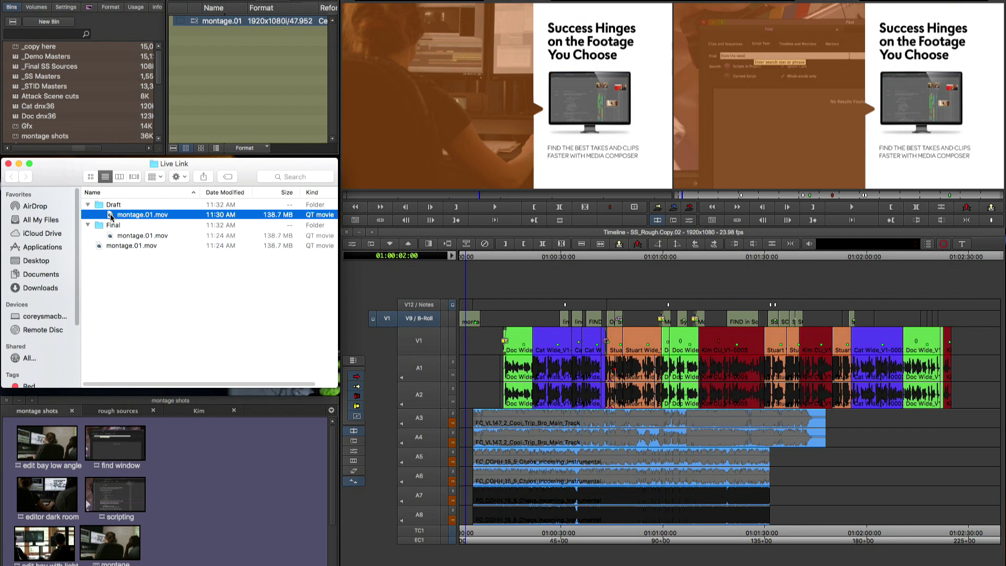
left_click_drag(111, 217, 133, 276)
left_click(304, 309)
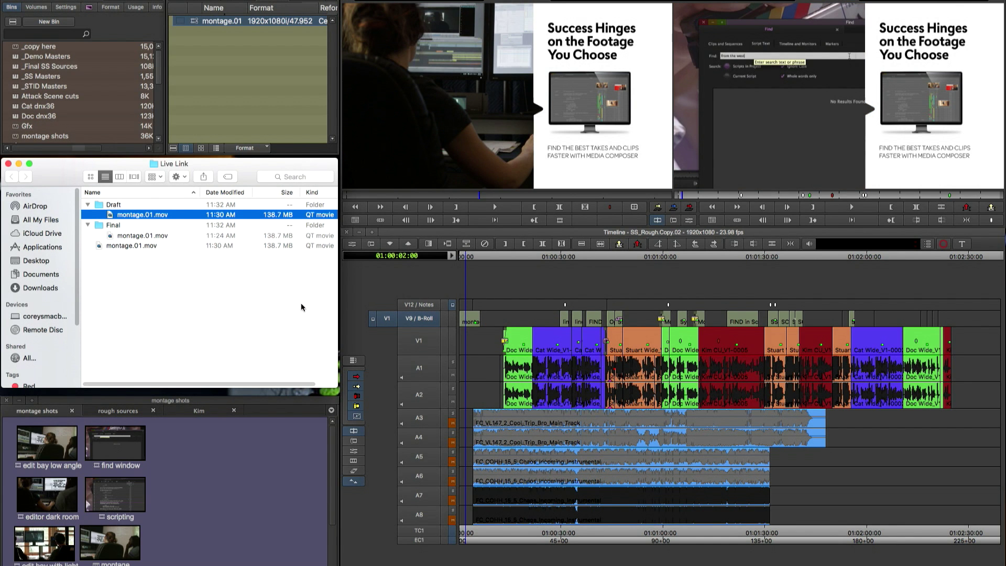
left_click(280, 237)
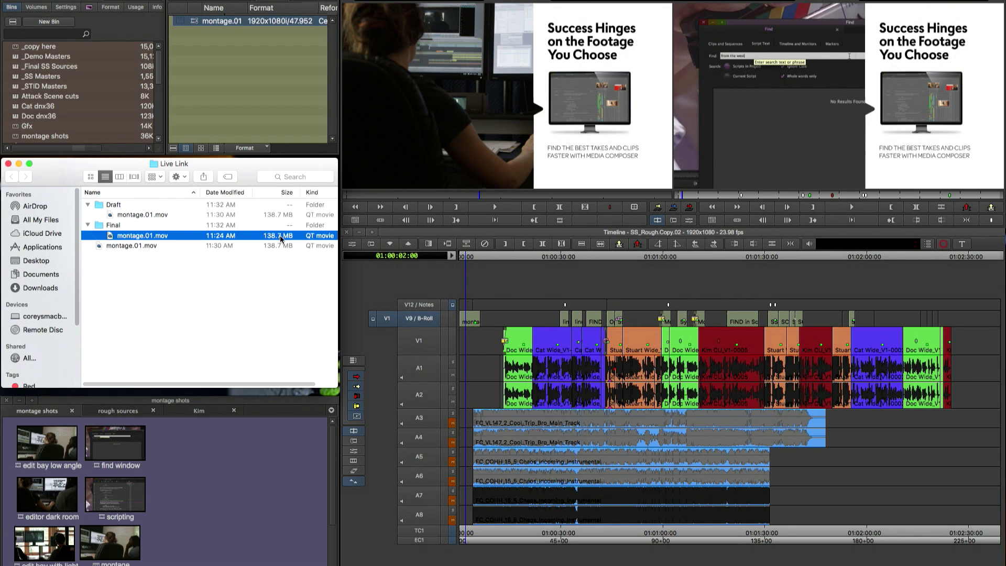
left_click(281, 246)
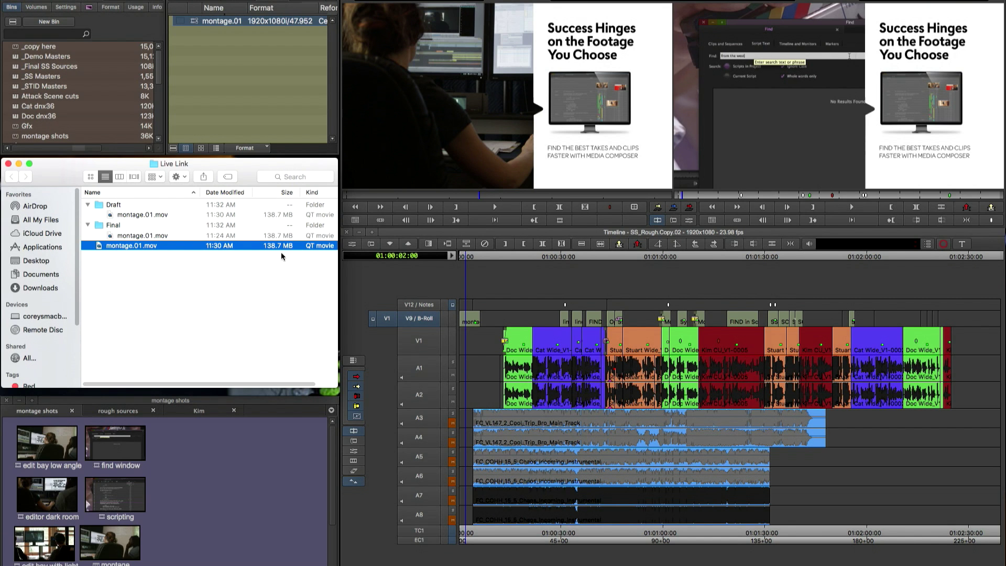